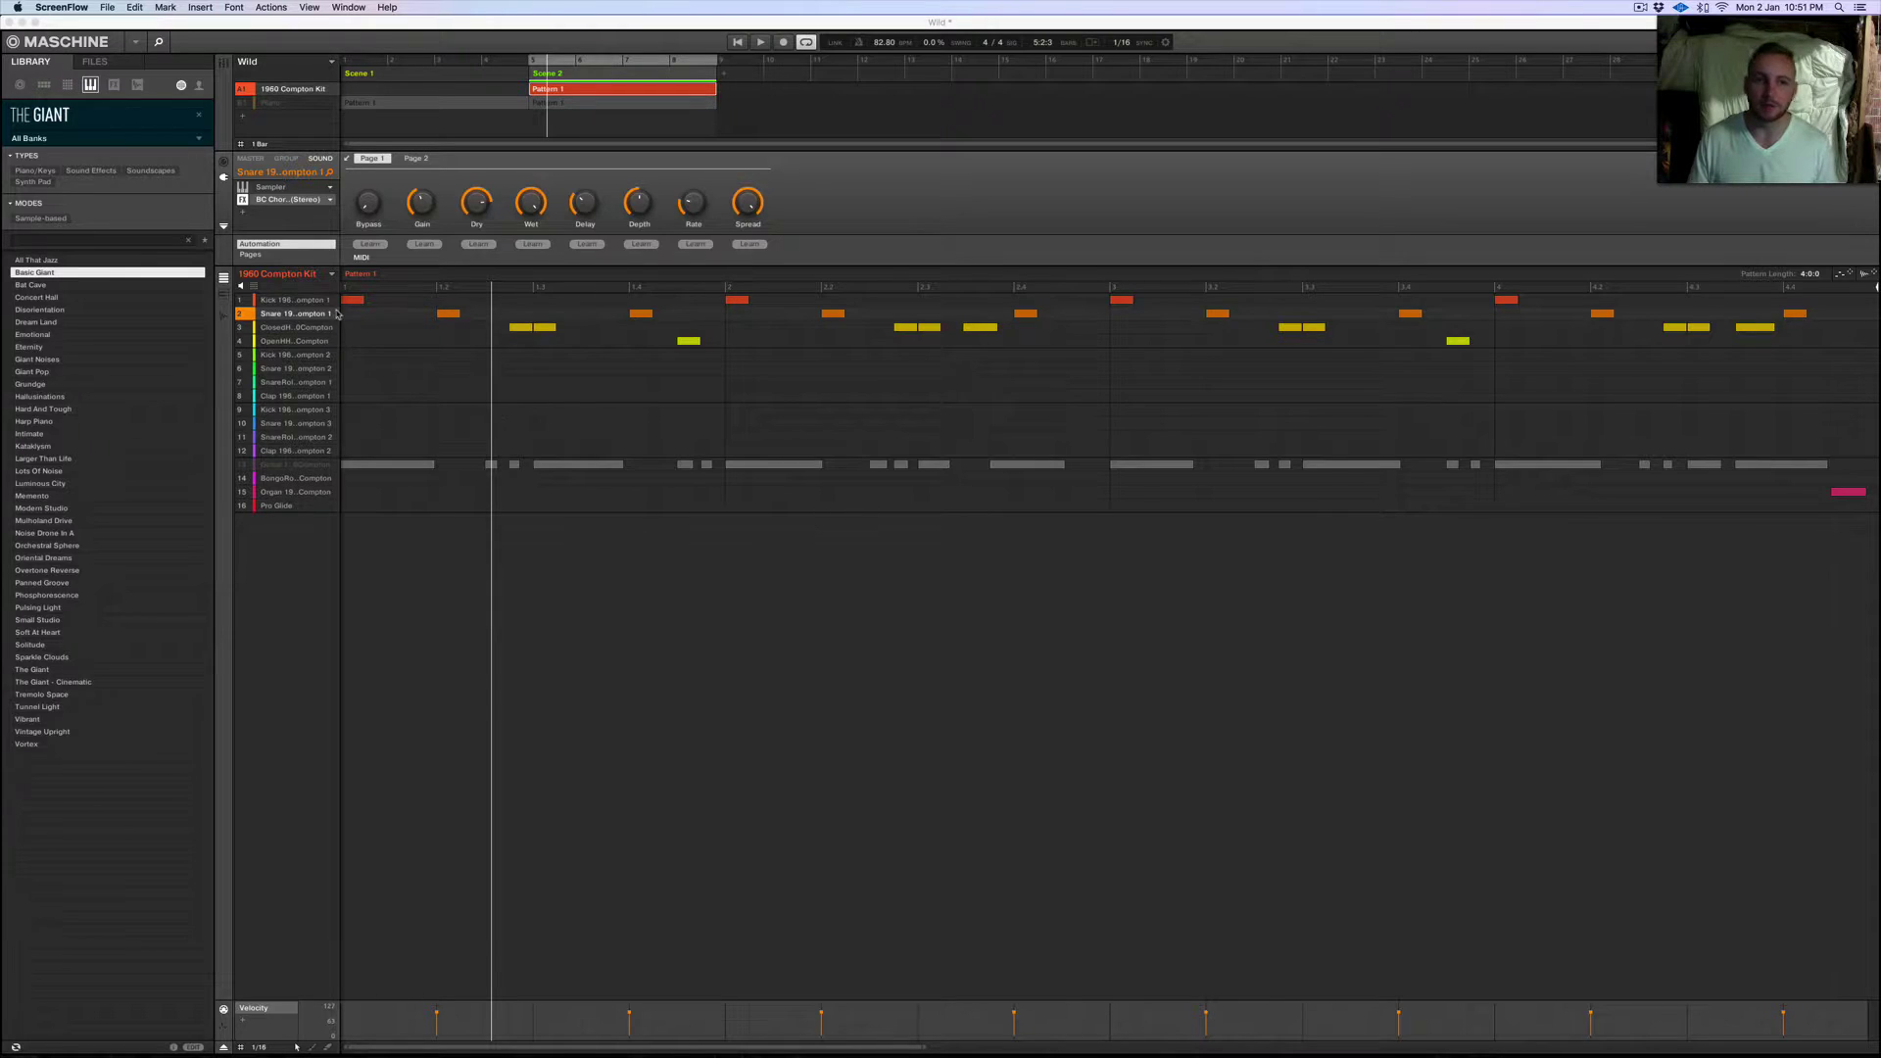
# Step: Open the Blue Cat's Chorus window on the snare and place it in the empty area below the pattern notes
pyautogui.click(292, 207)
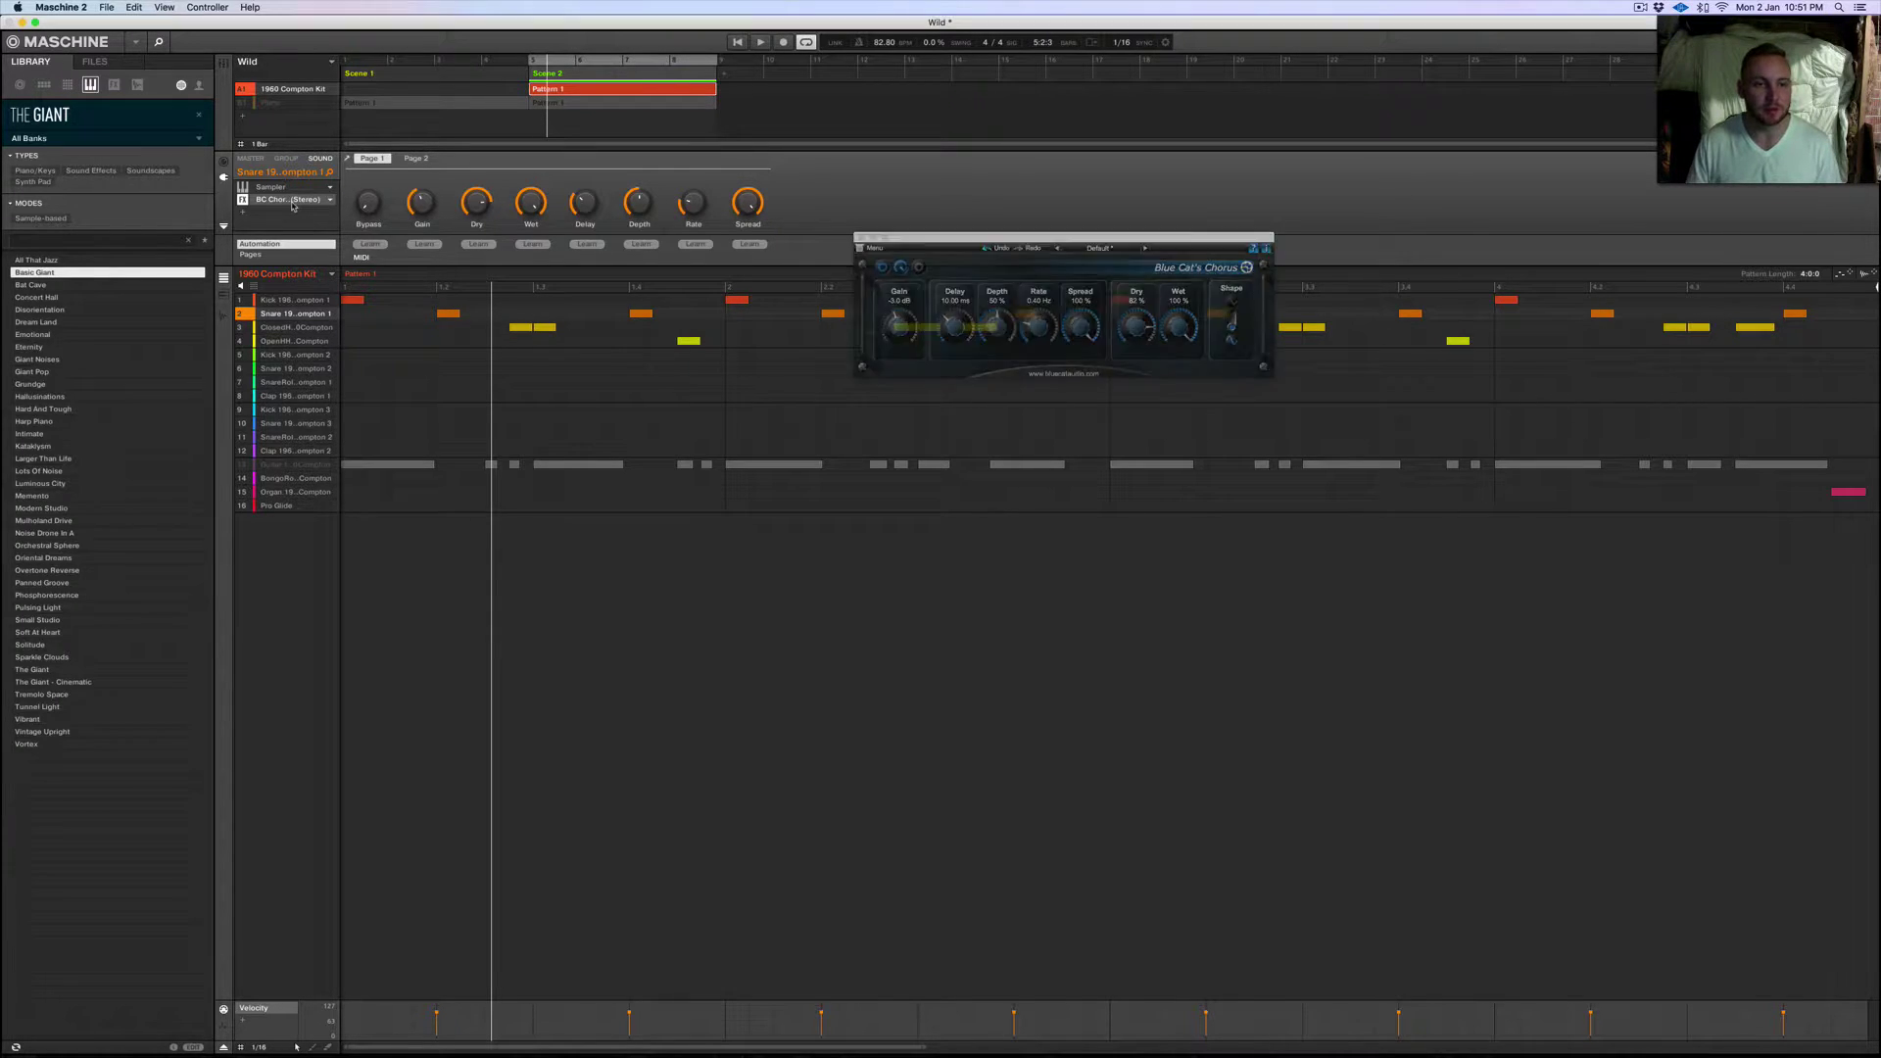
pyautogui.click(285, 200)
pyautogui.click(281, 200)
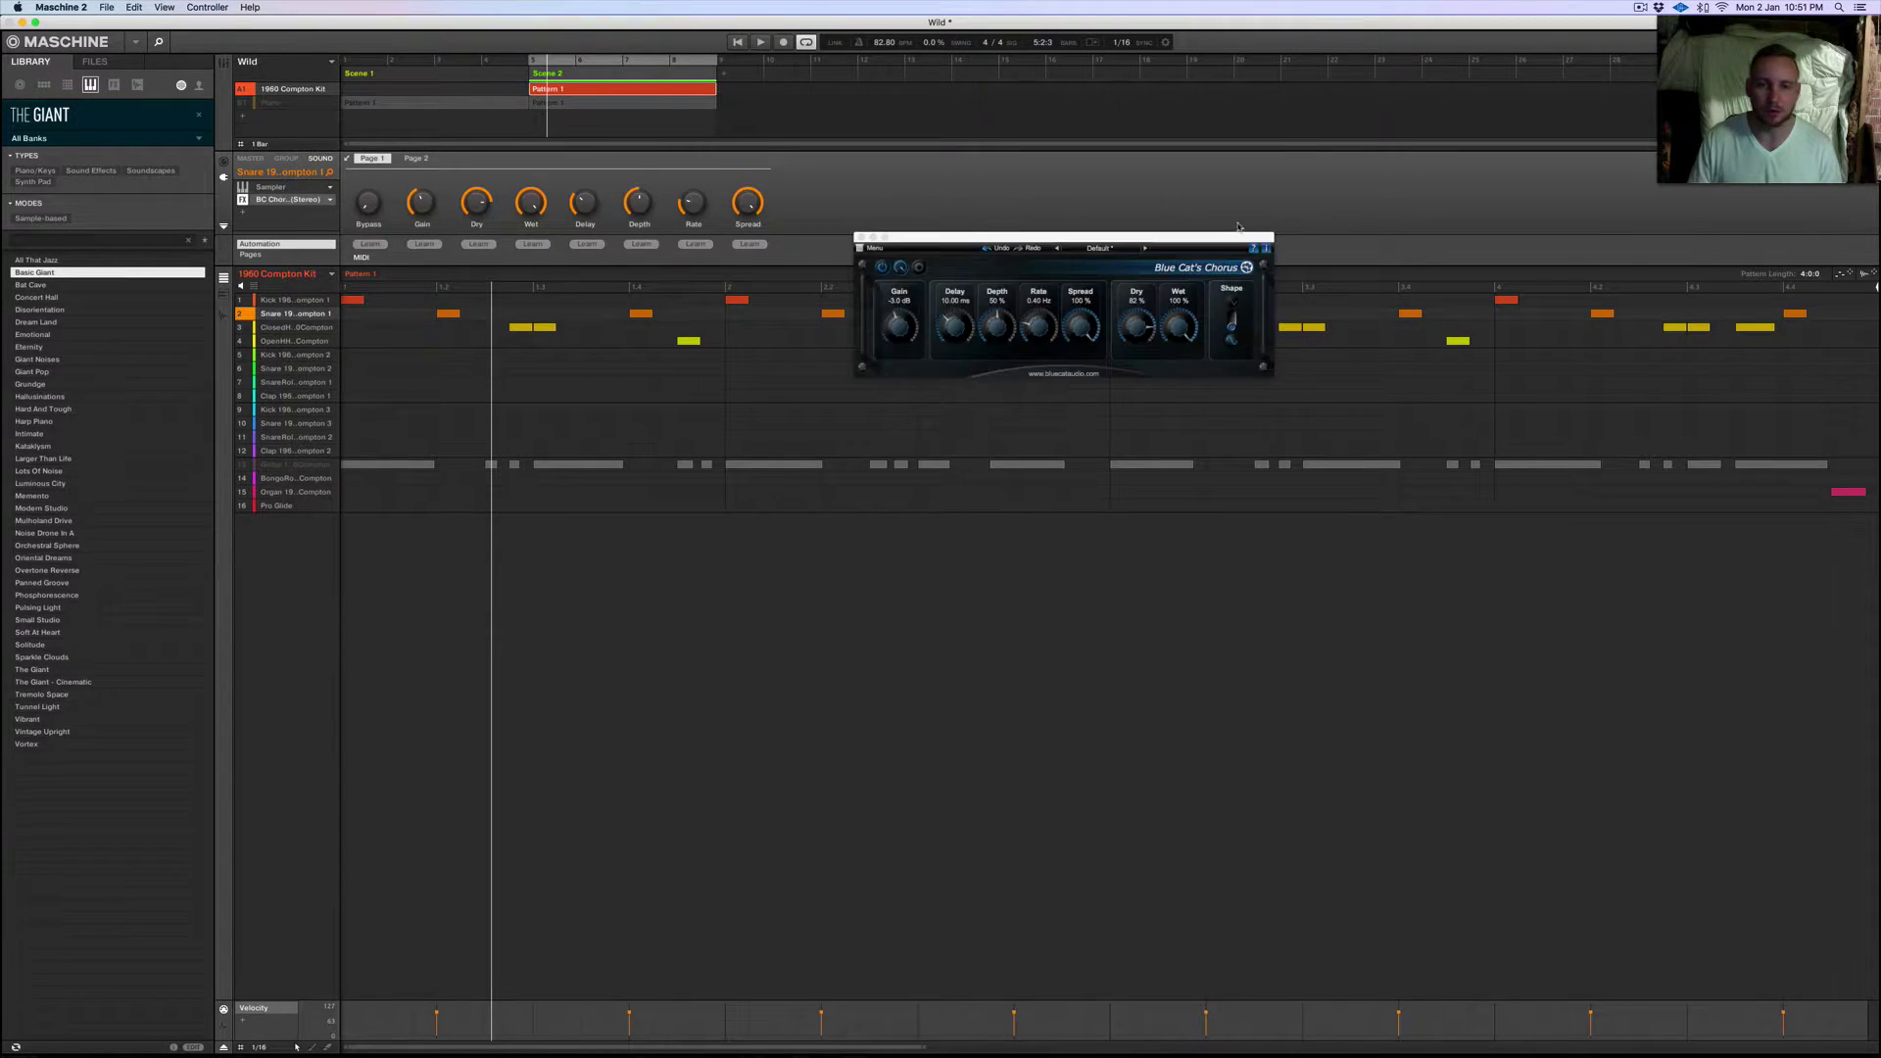
pyautogui.moveTo(1120, 240); pyautogui.dragTo(1172, 568)
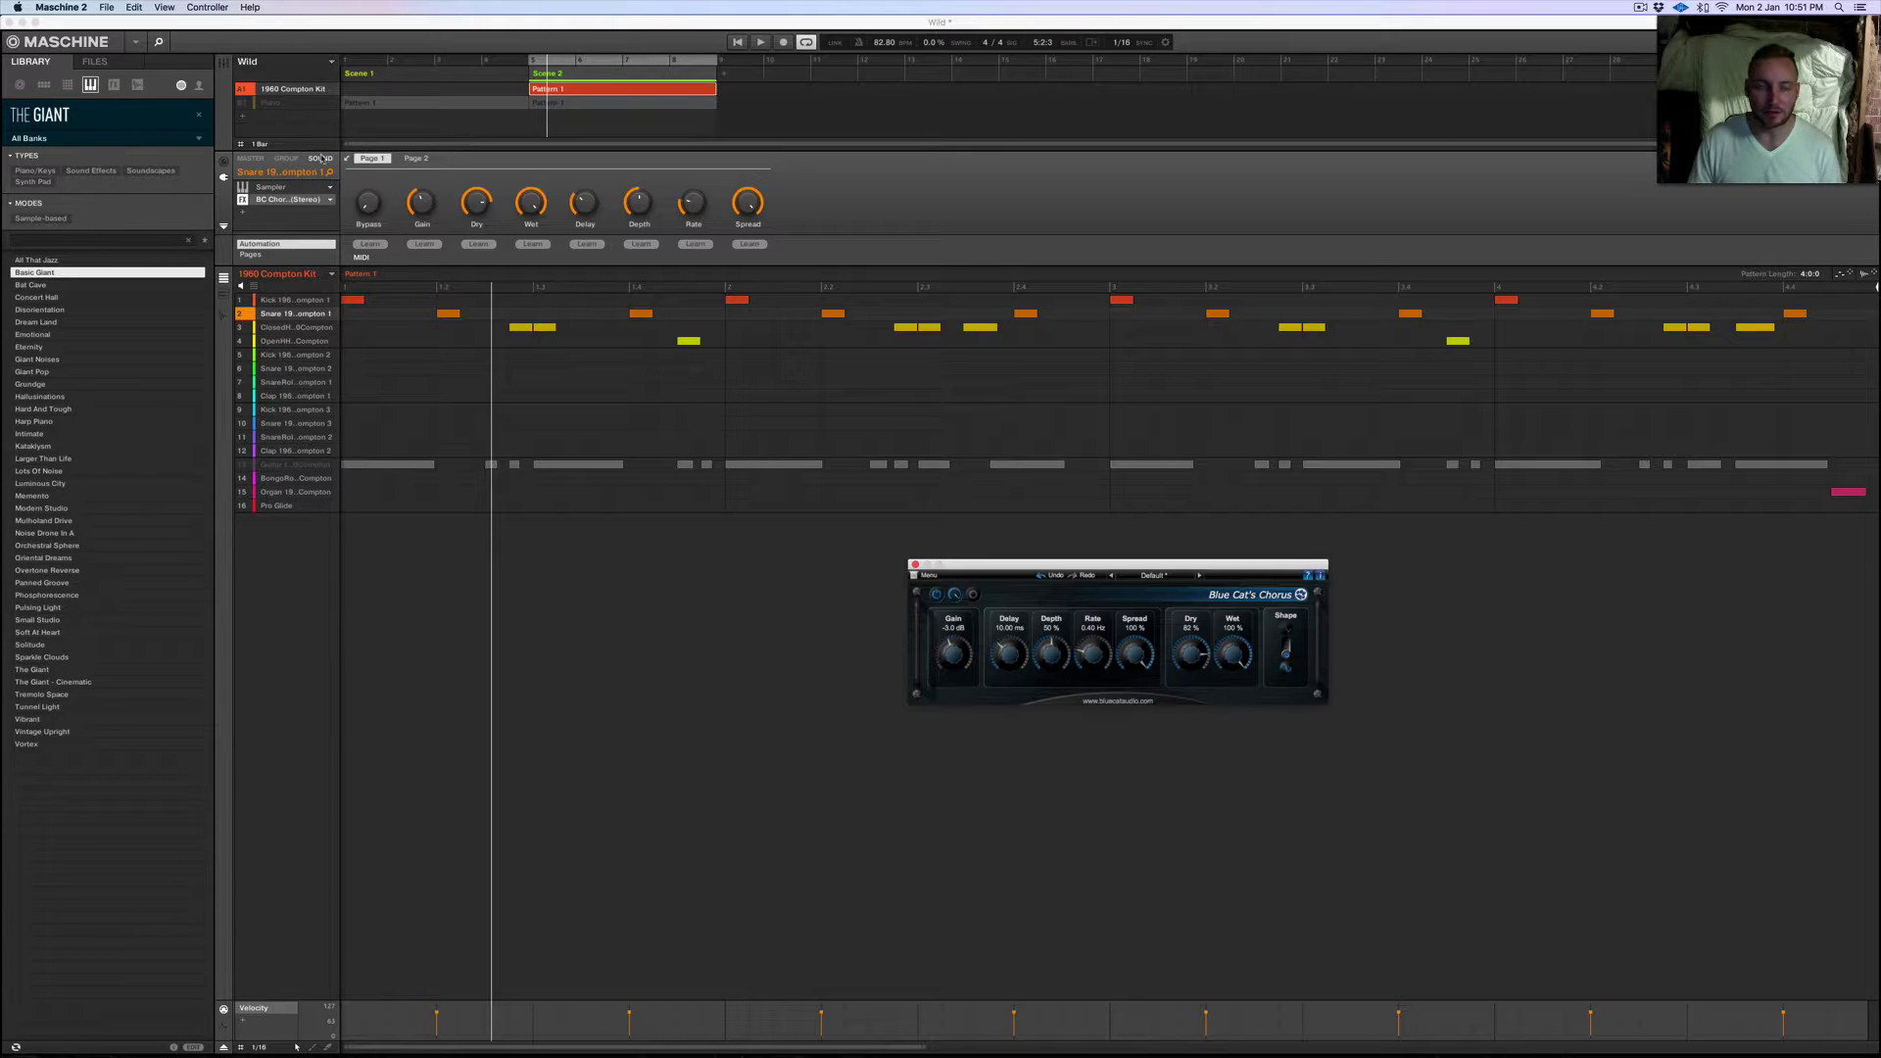
# Step: Play Scene 2 with only the Piano group, and again with only the 1960 Compton Kit group
pyautogui.click(253, 102)
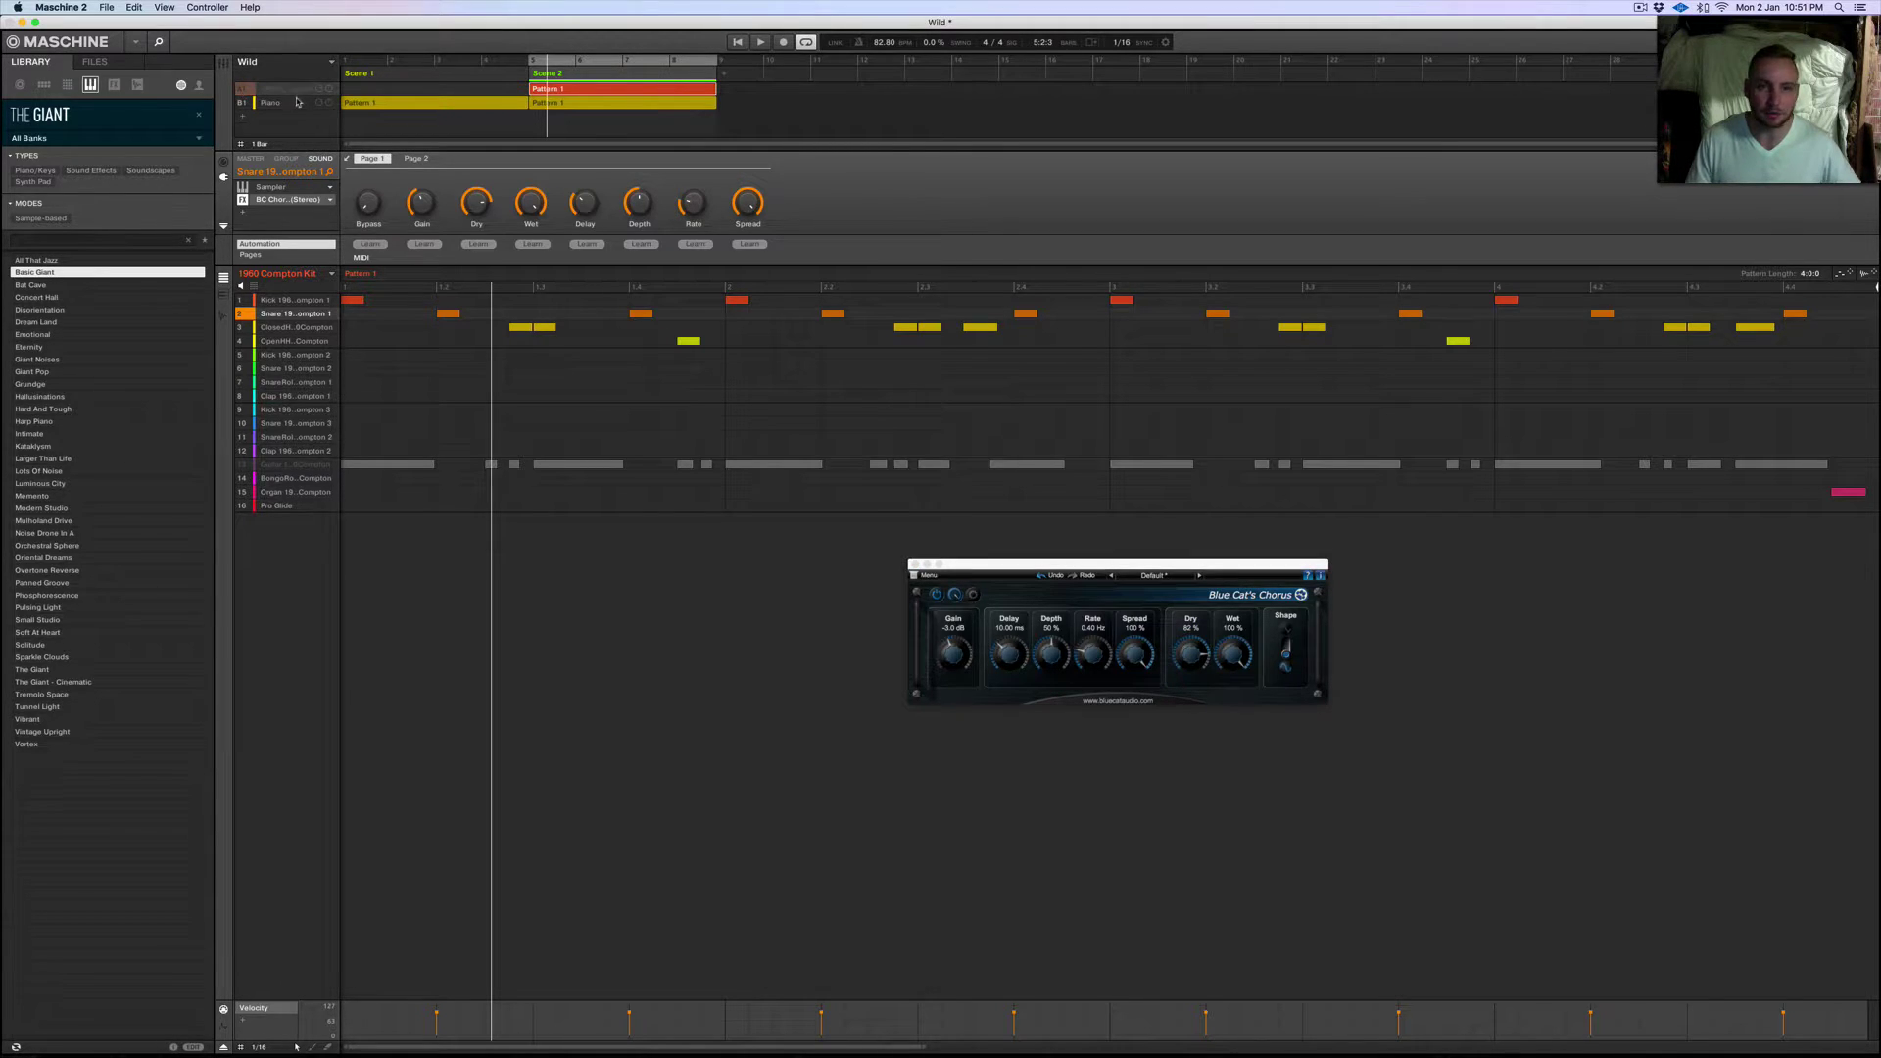
pyautogui.press('space')
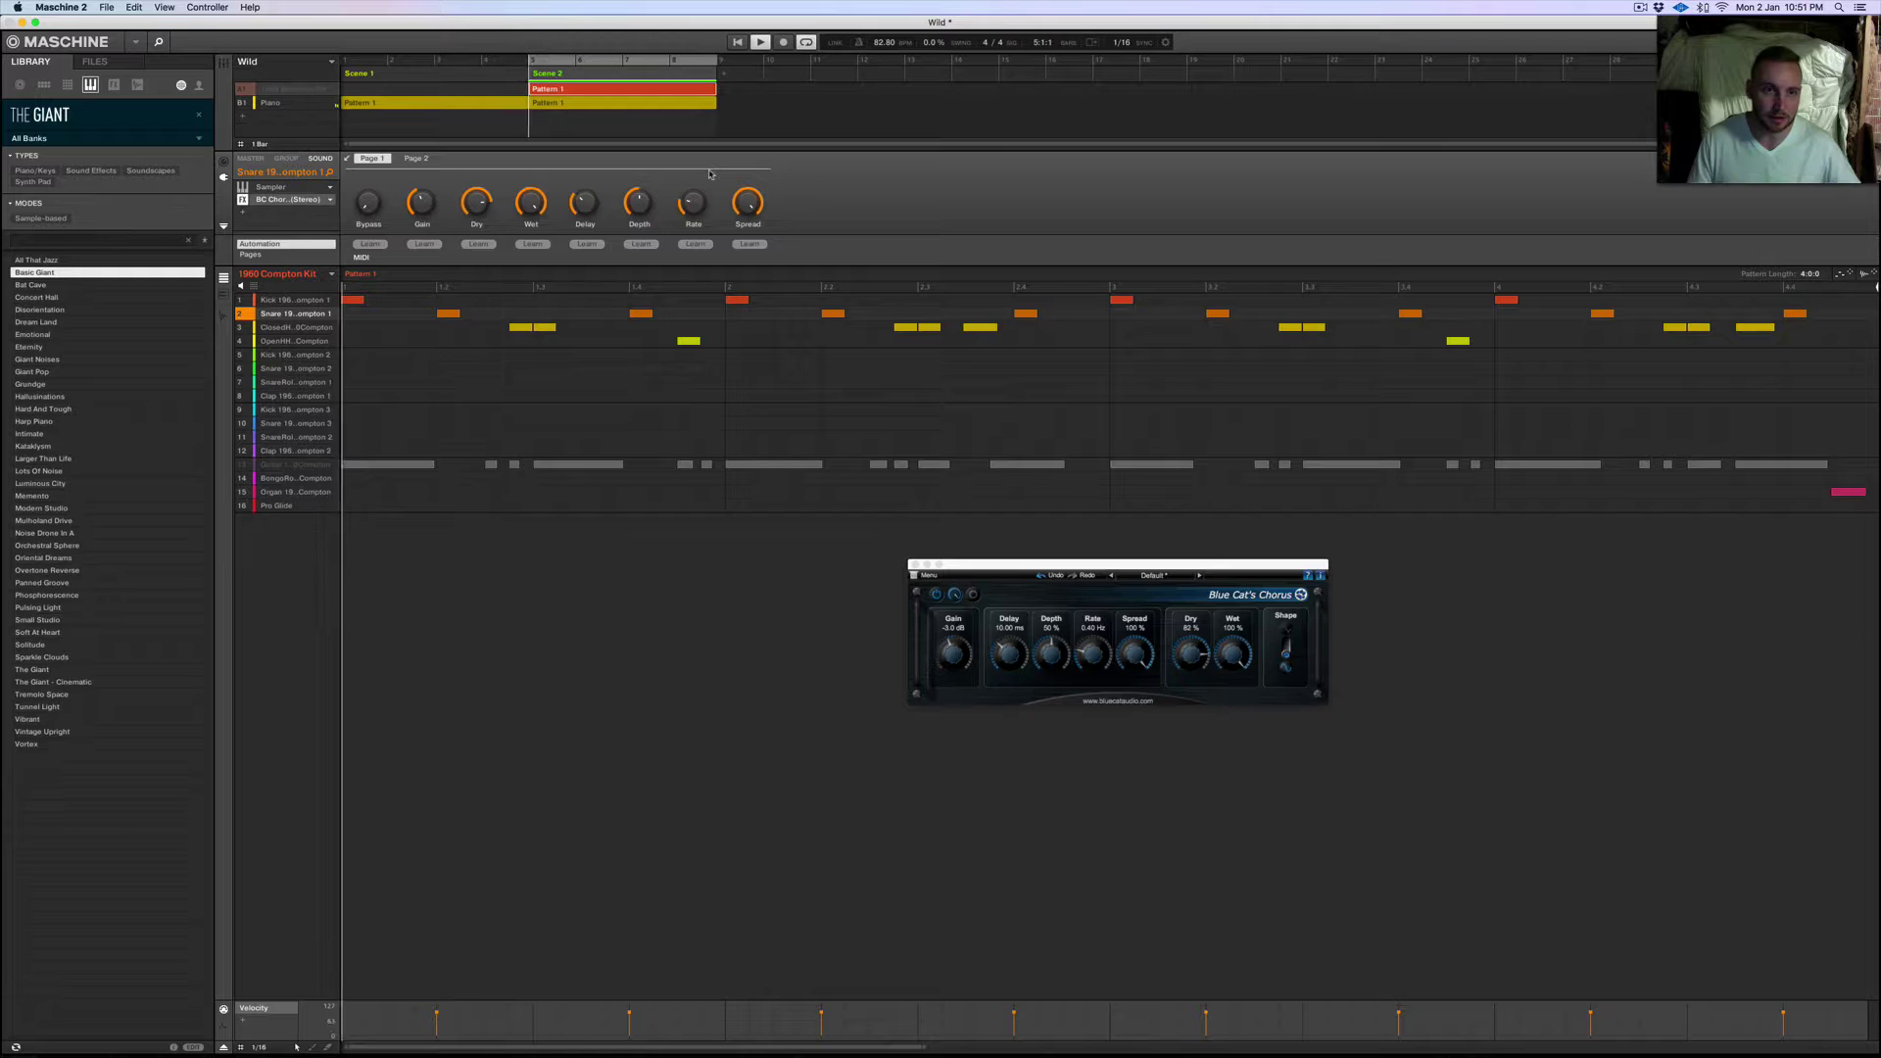
pyautogui.click(242, 91)
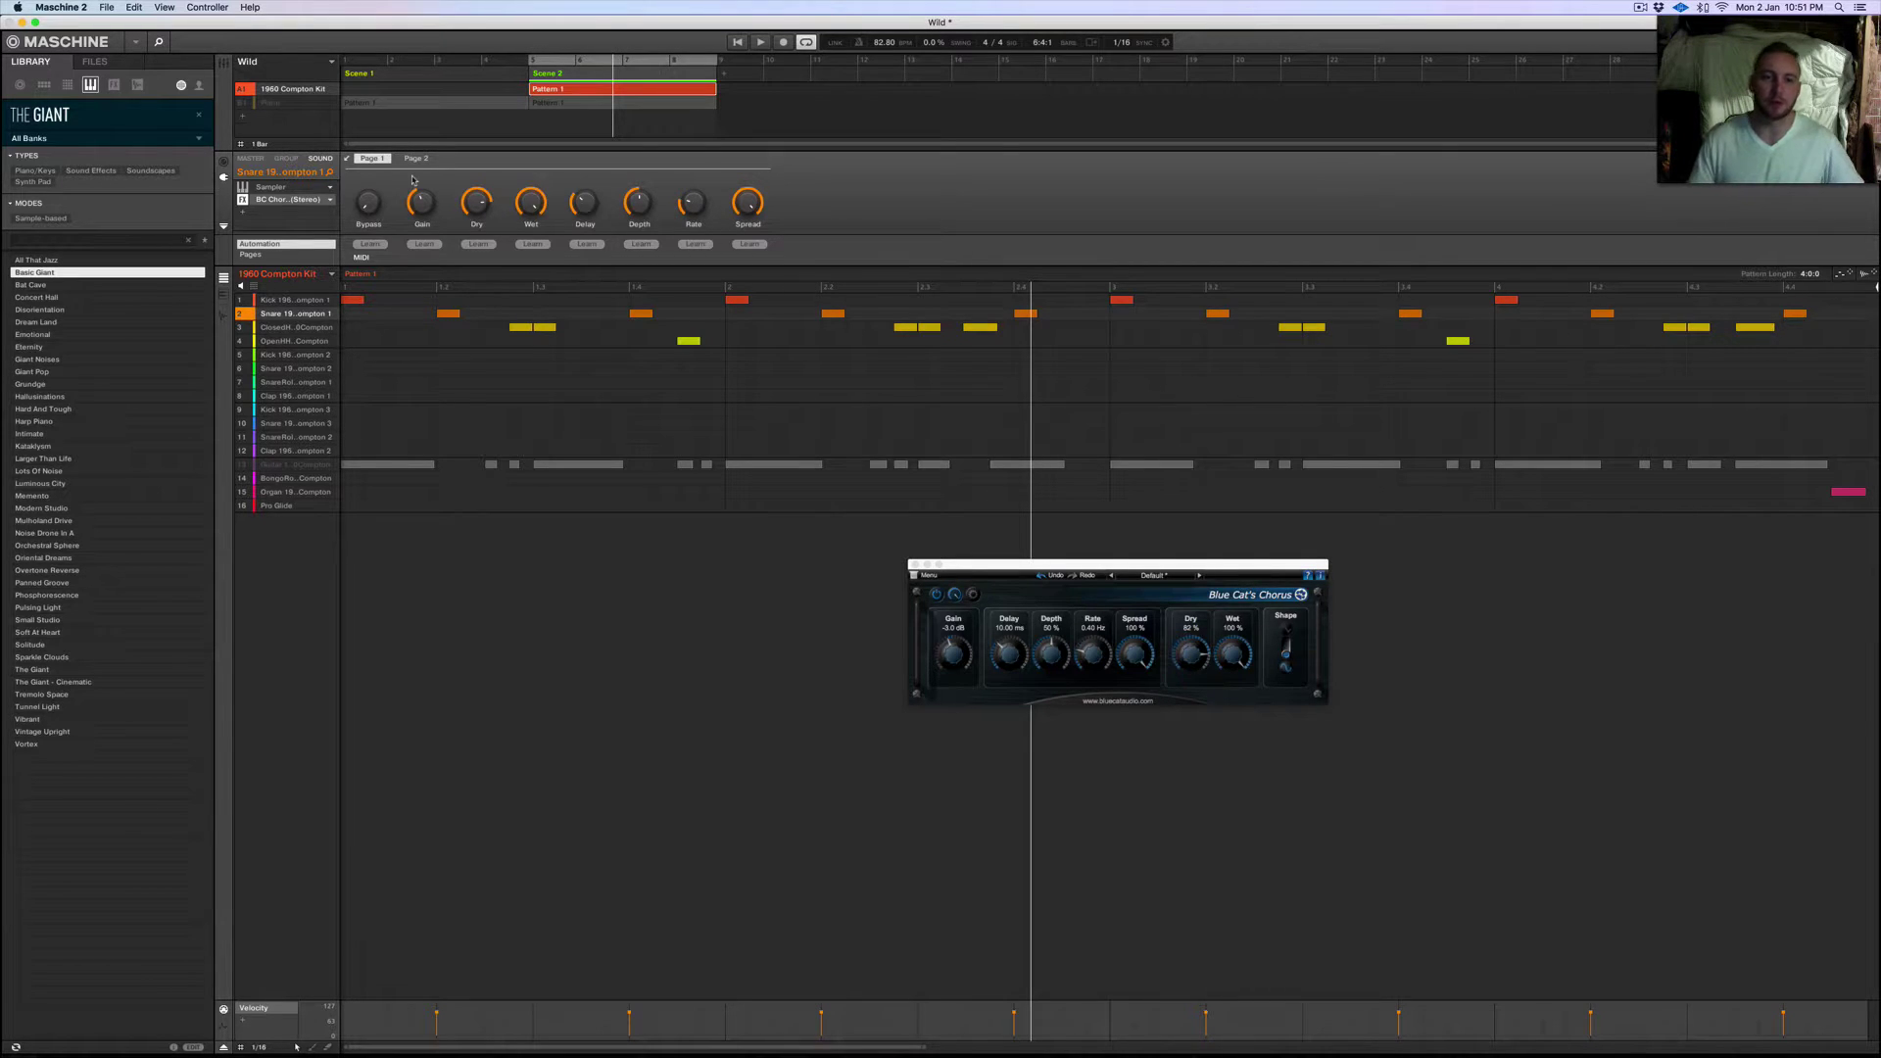
pyautogui.press('space')
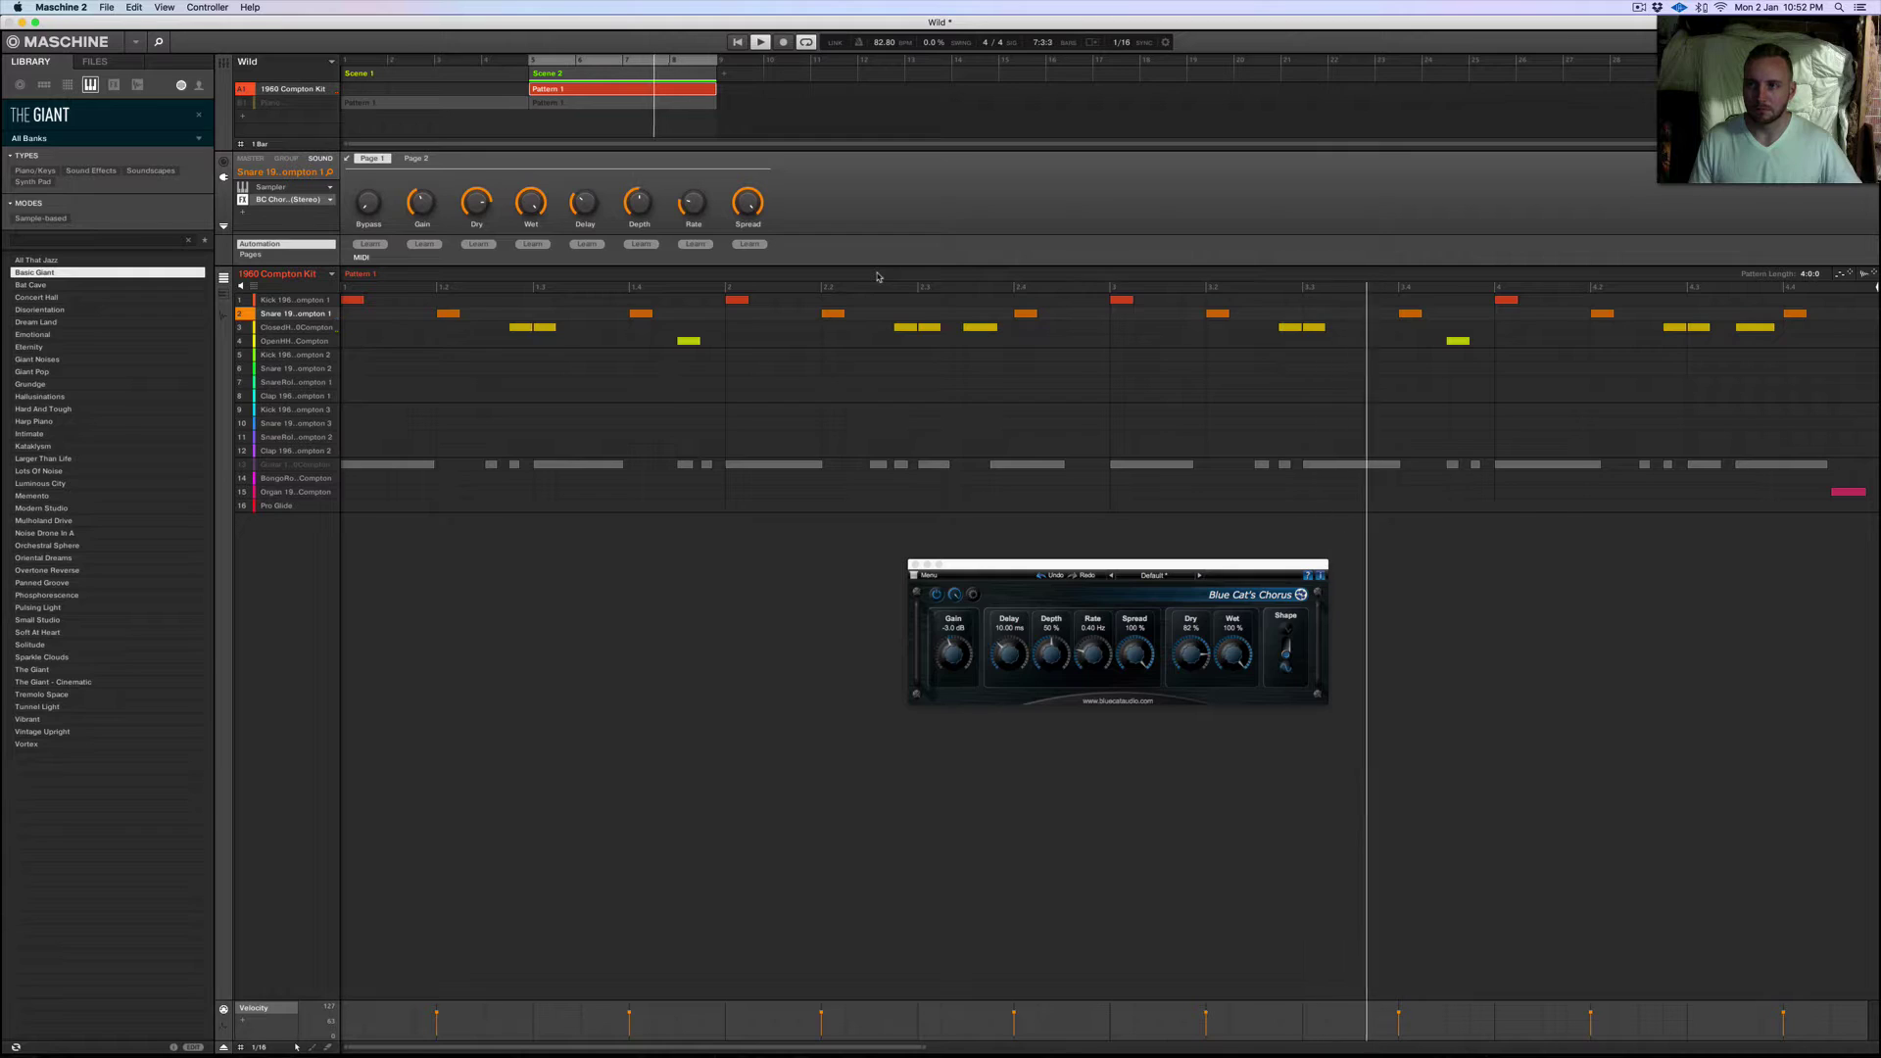
pyautogui.moveTo(240, 468)
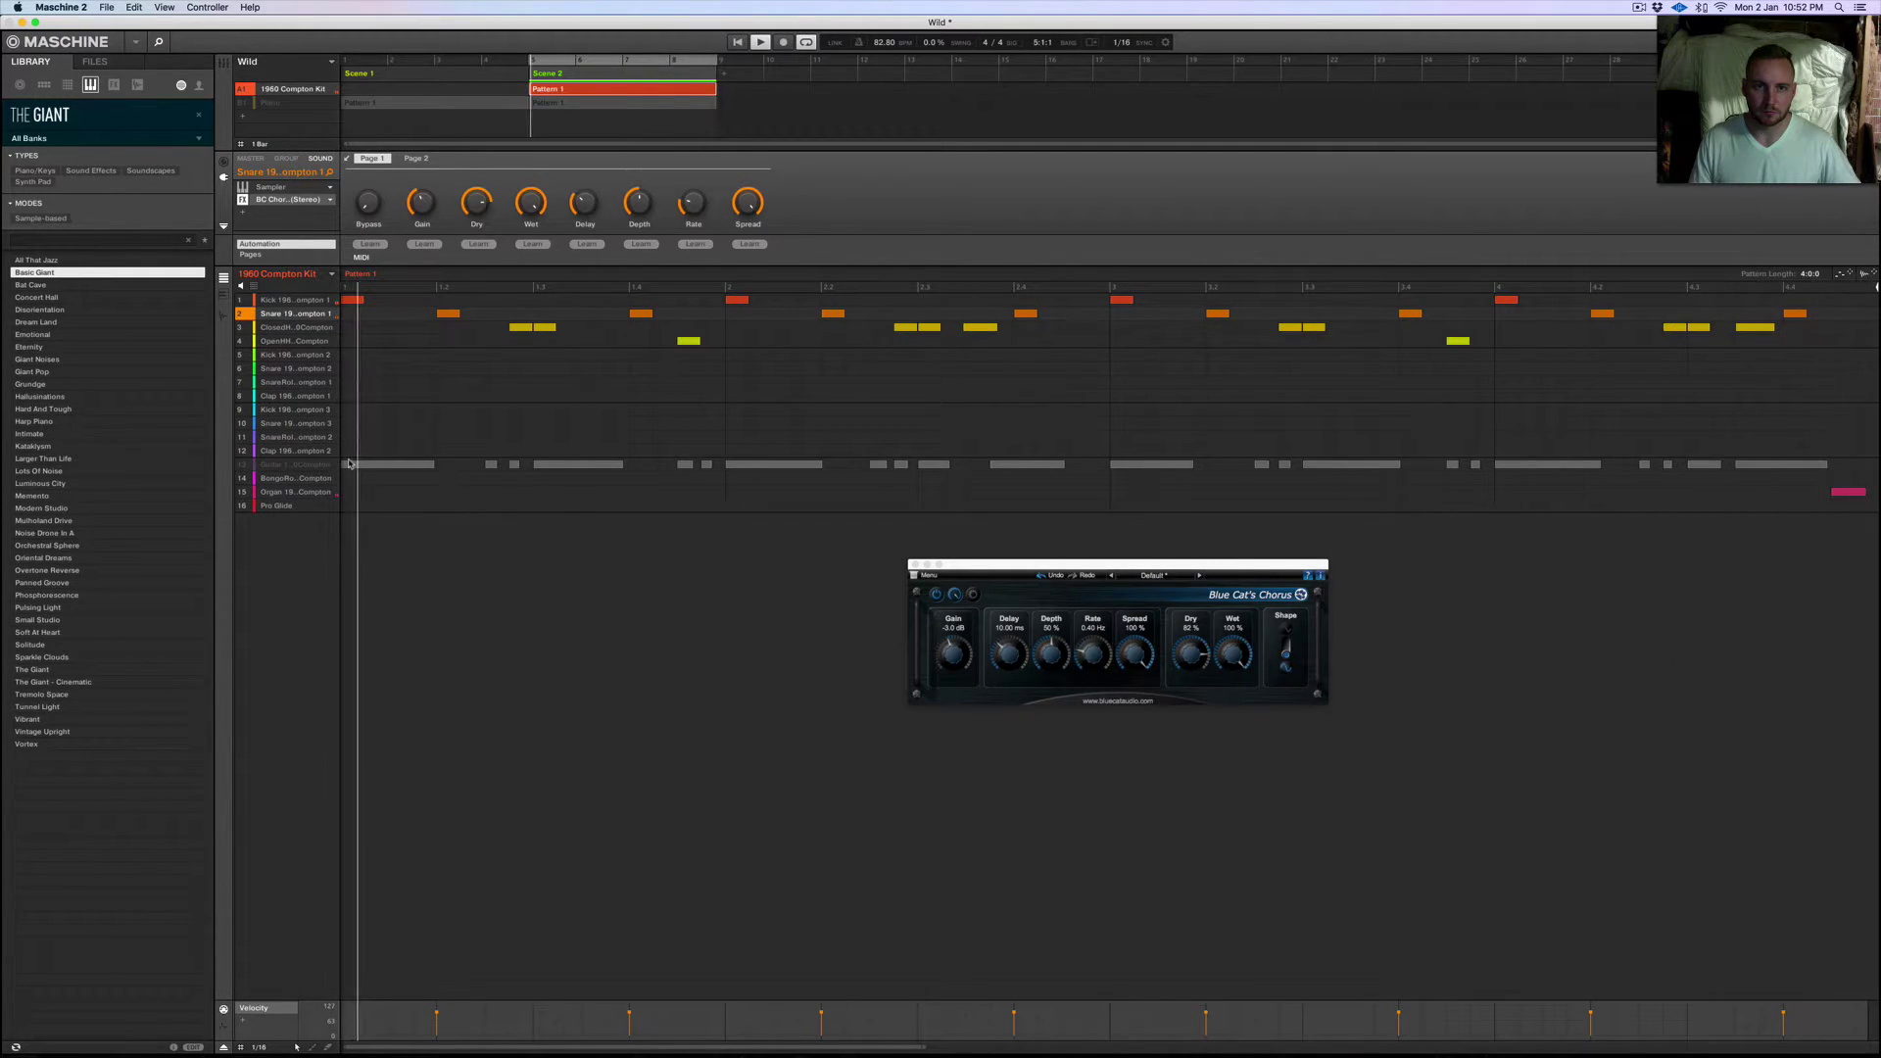
pyautogui.moveTo(299, 464)
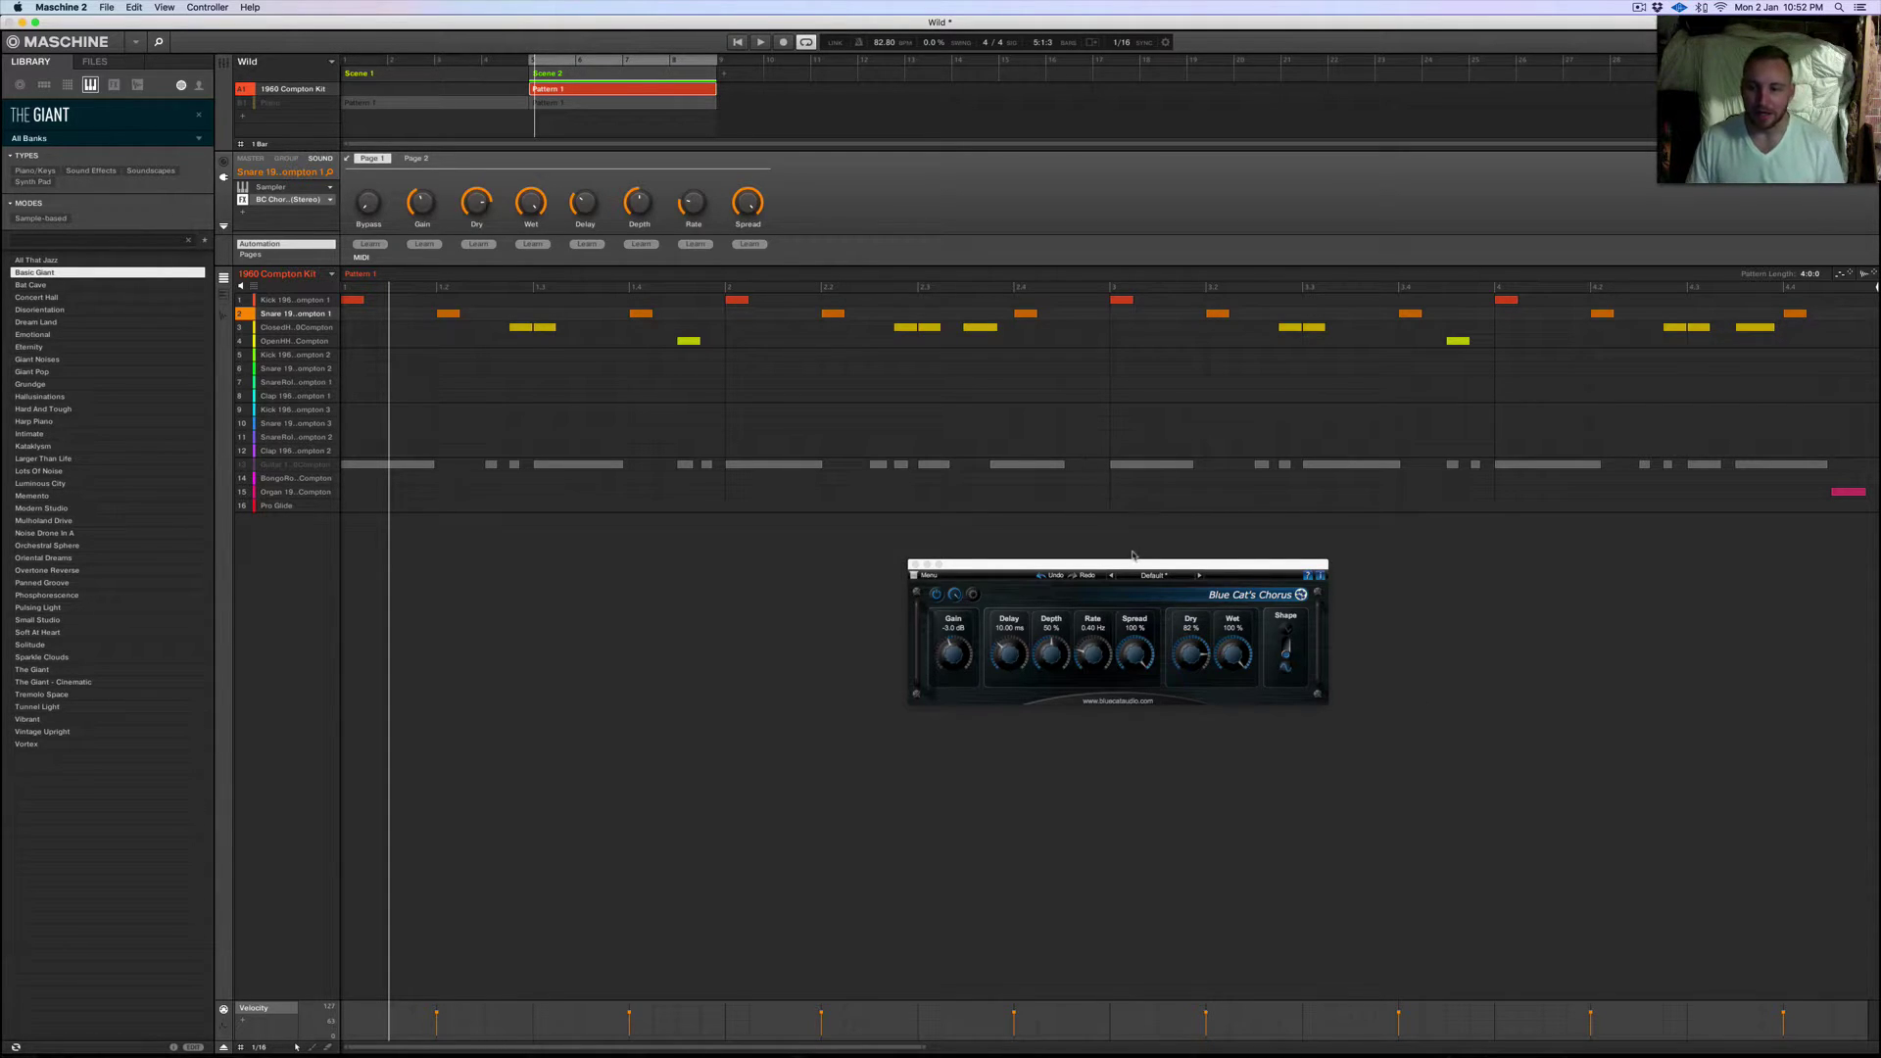
# Step: Close the Blue Cat's Chorus window and fit the whole four-bar drum pattern in view with the first kick selected
pyautogui.moveTo(1129, 563); pyautogui.dragTo(1024, 376)
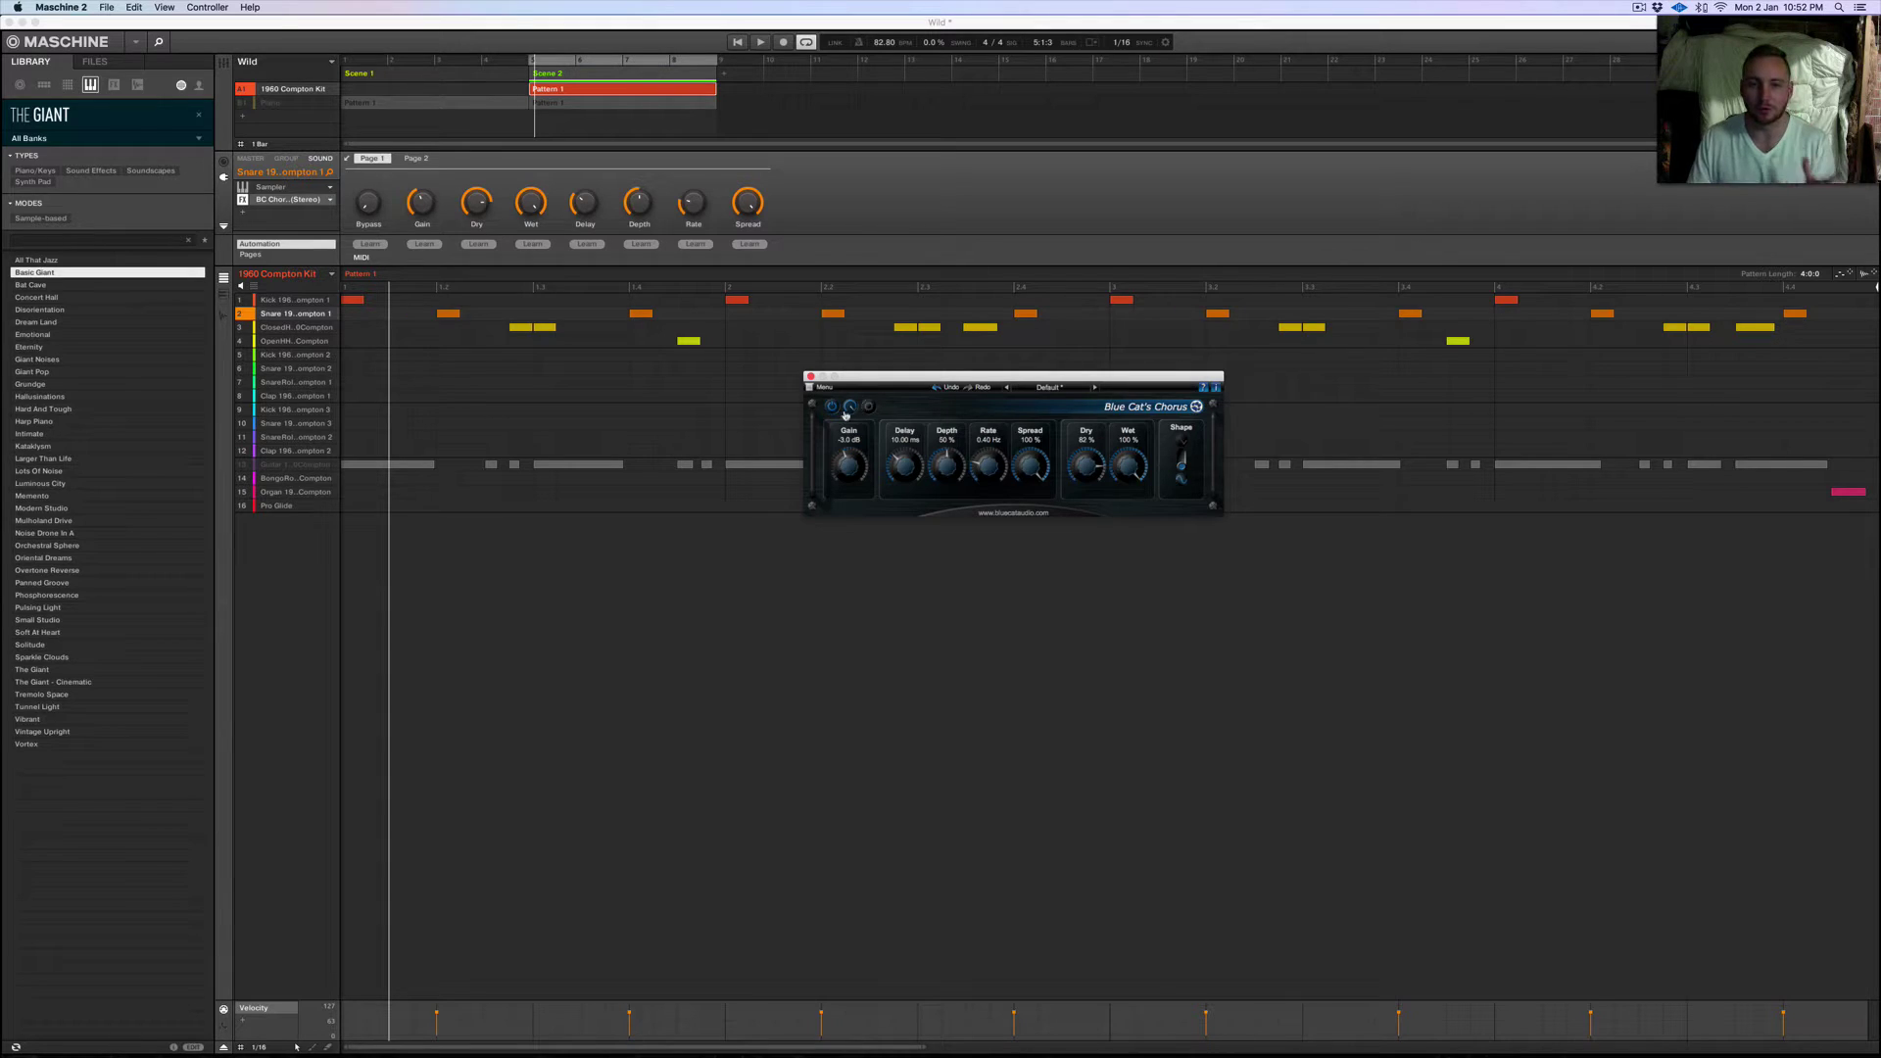
pyautogui.click(810, 376)
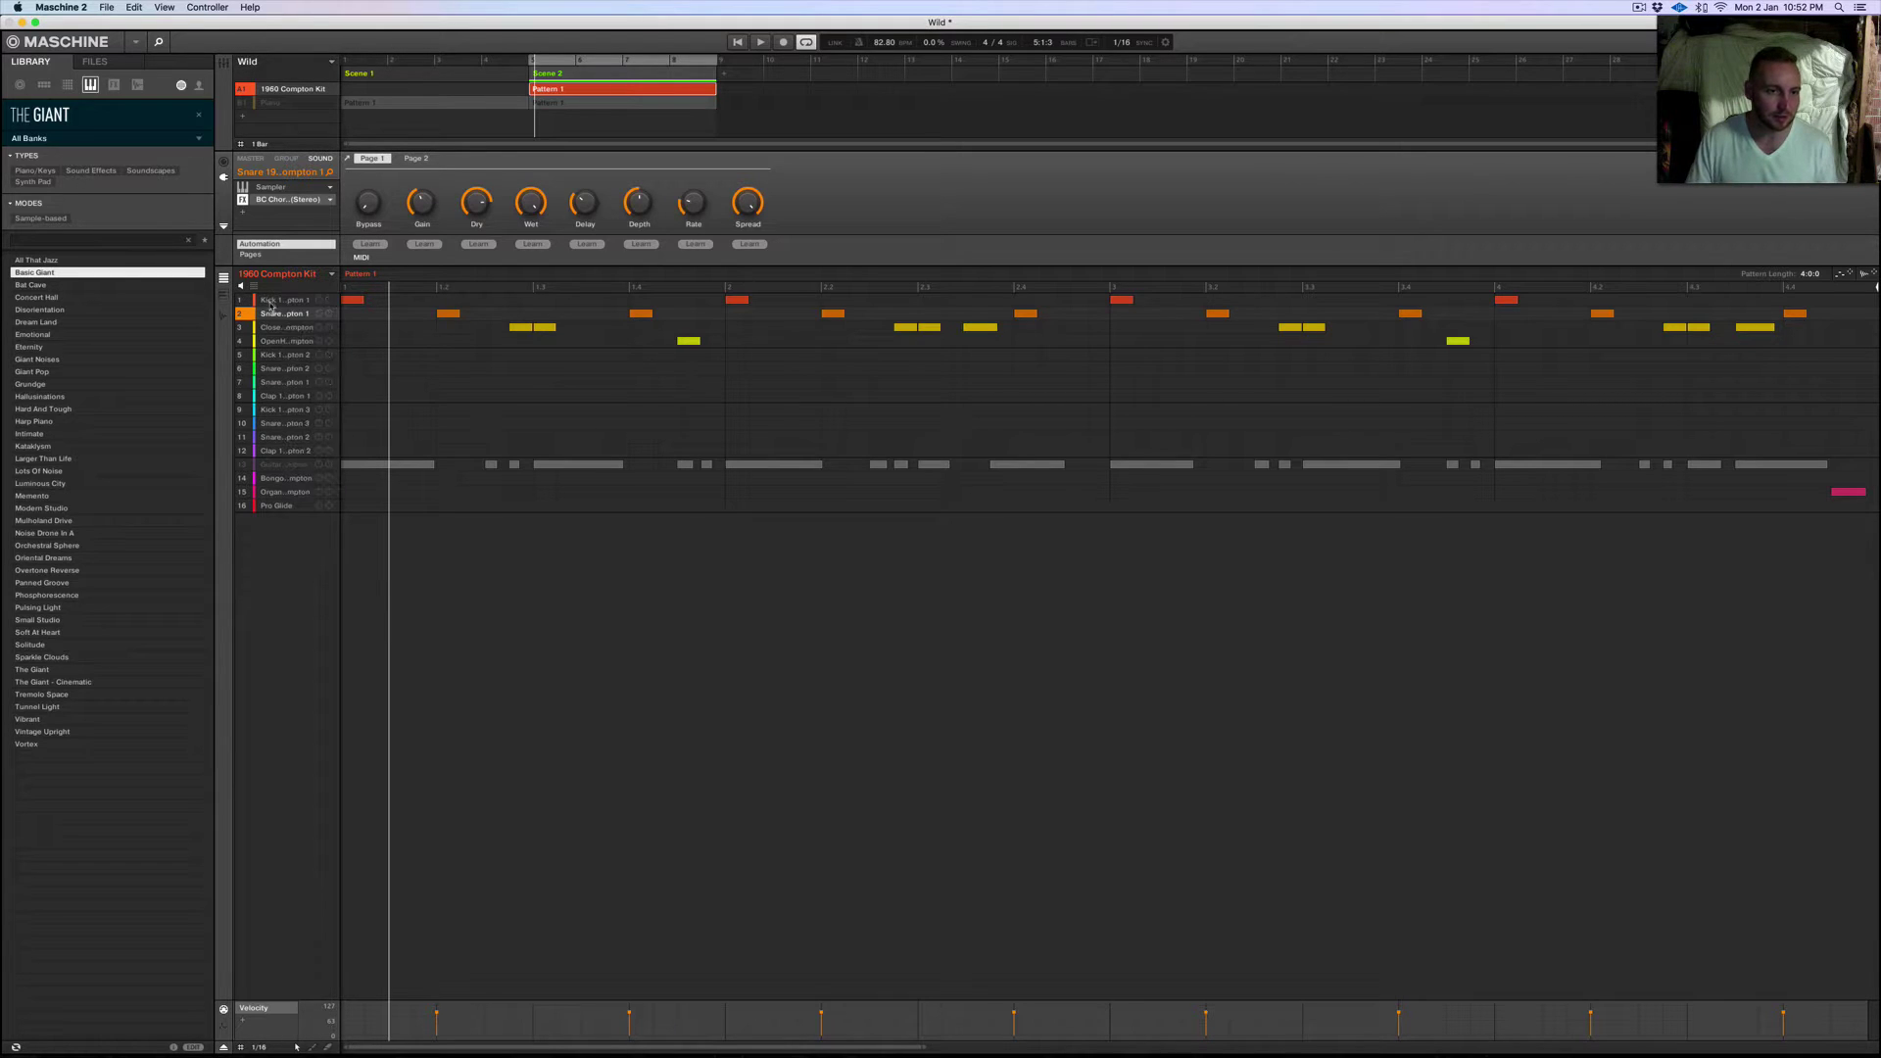
pyautogui.click(290, 305)
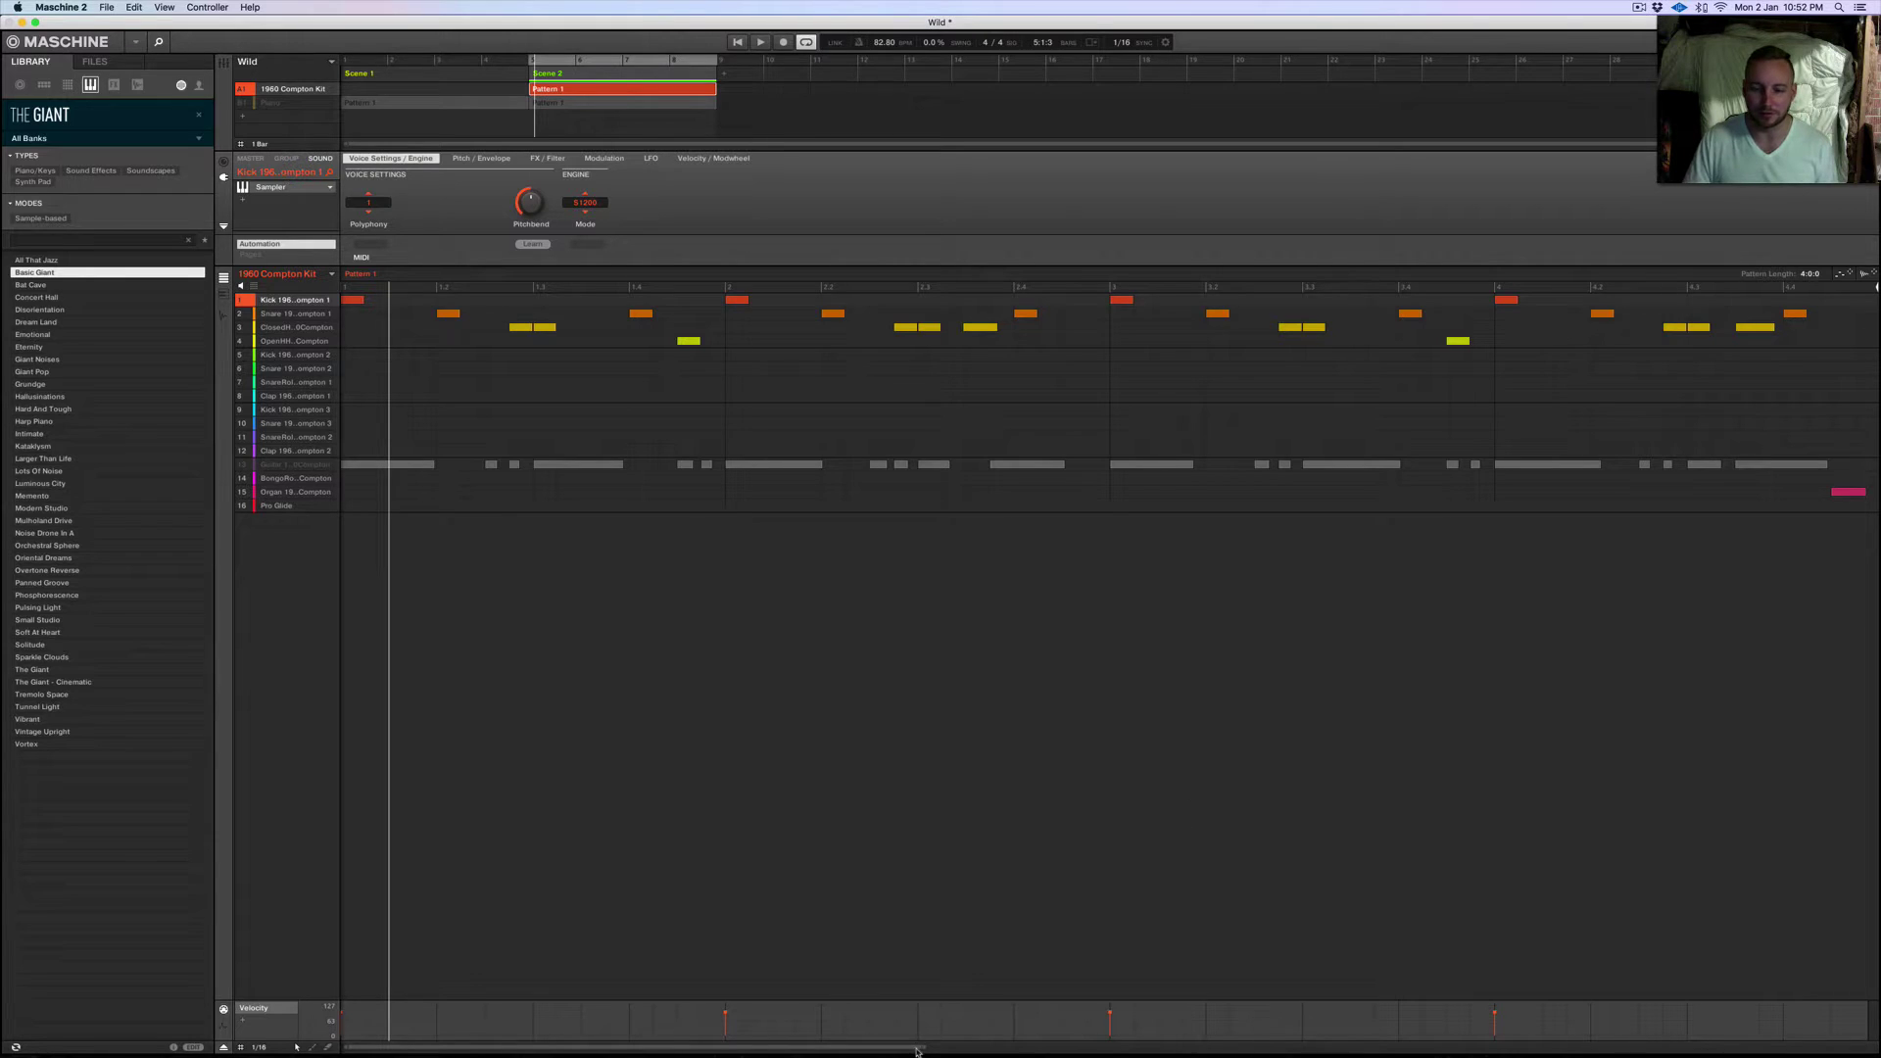
pyautogui.moveTo(917, 1052); pyautogui.dragTo(1044, 1048)
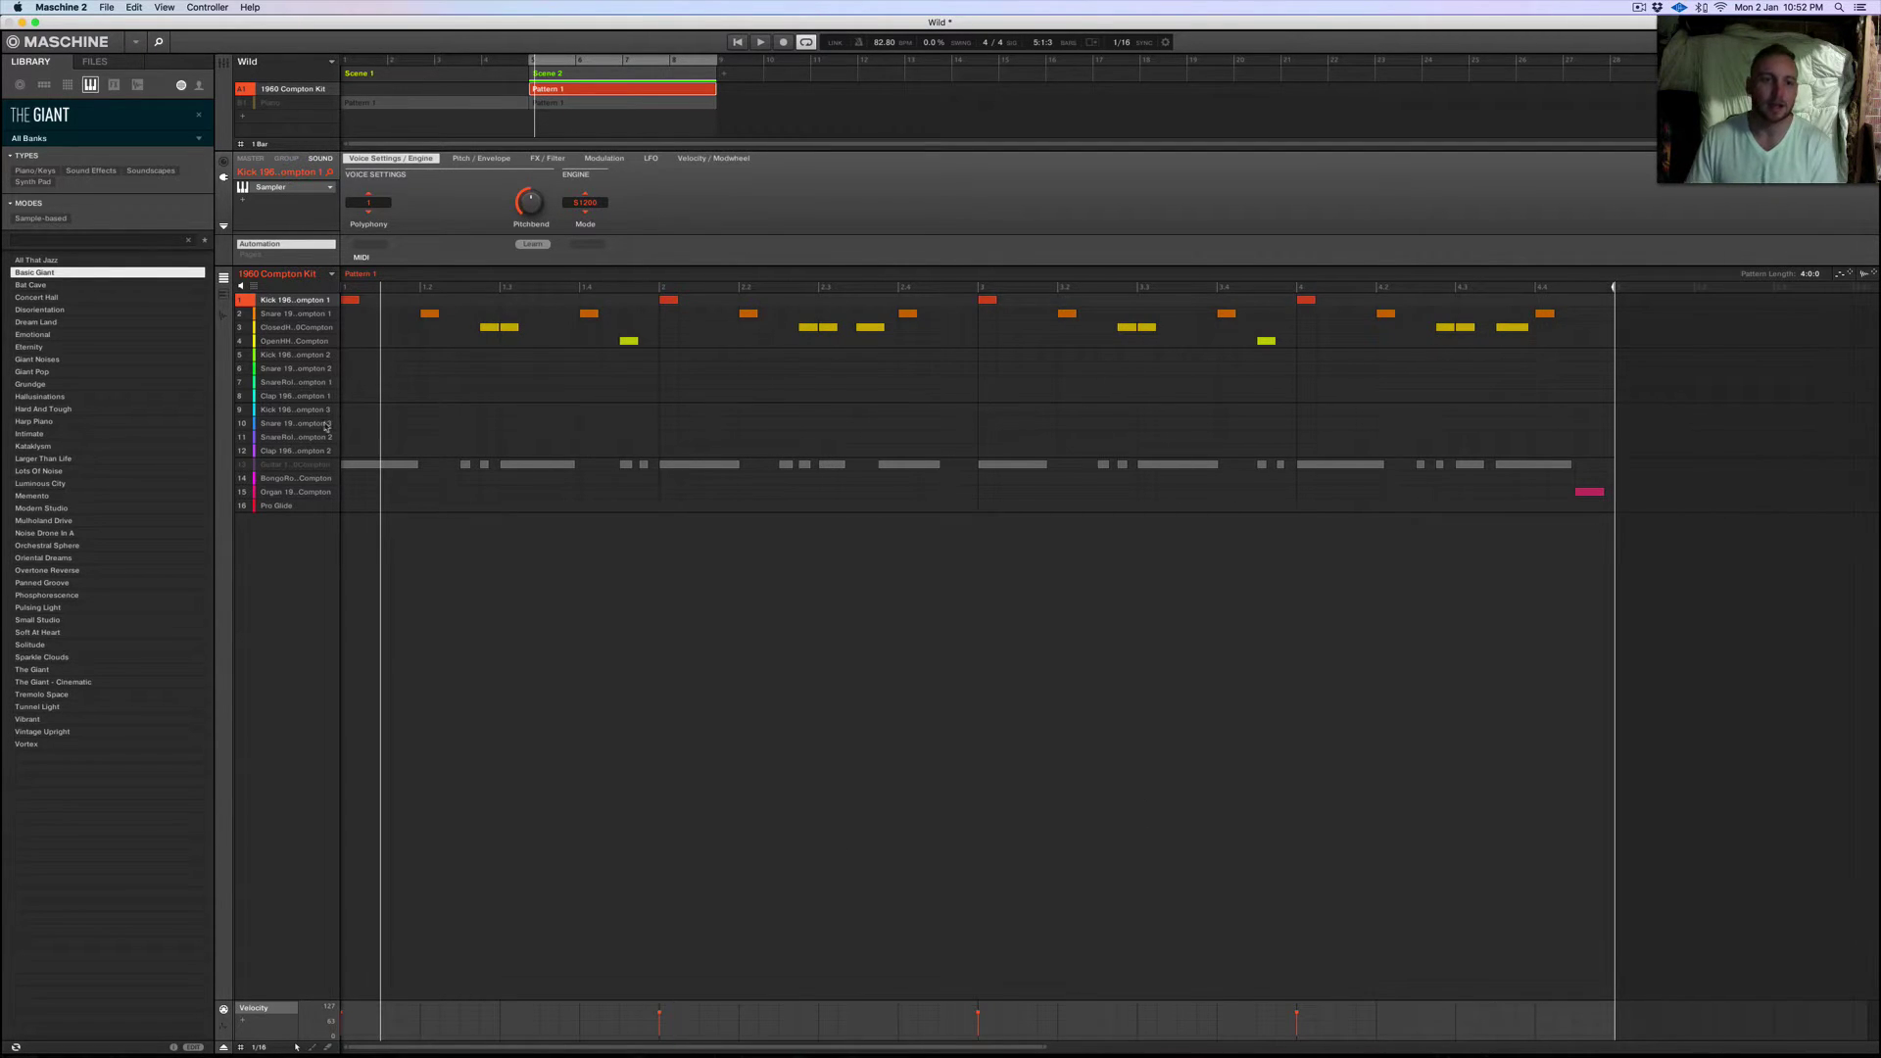
# Step: Bypass the chorus on the first snare, solo that snare and play it dry
pyautogui.click(290, 313)
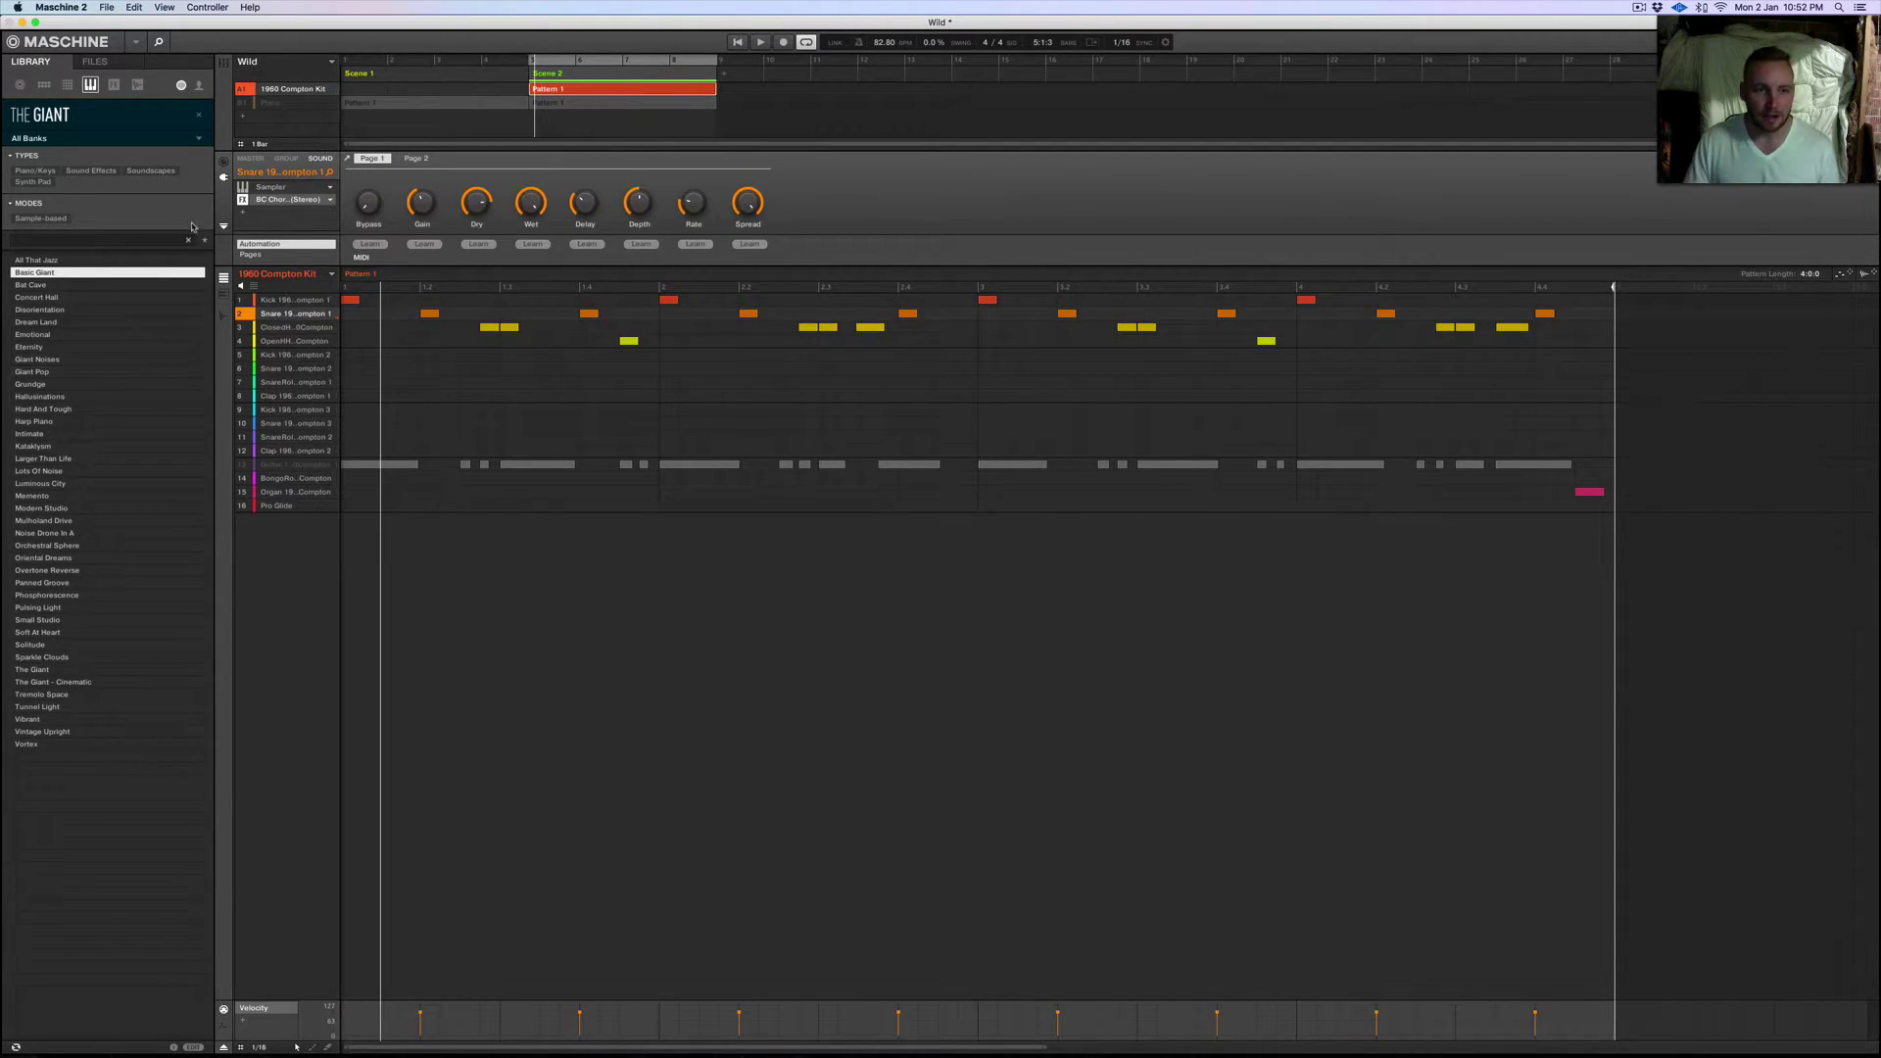
pyautogui.click(241, 200)
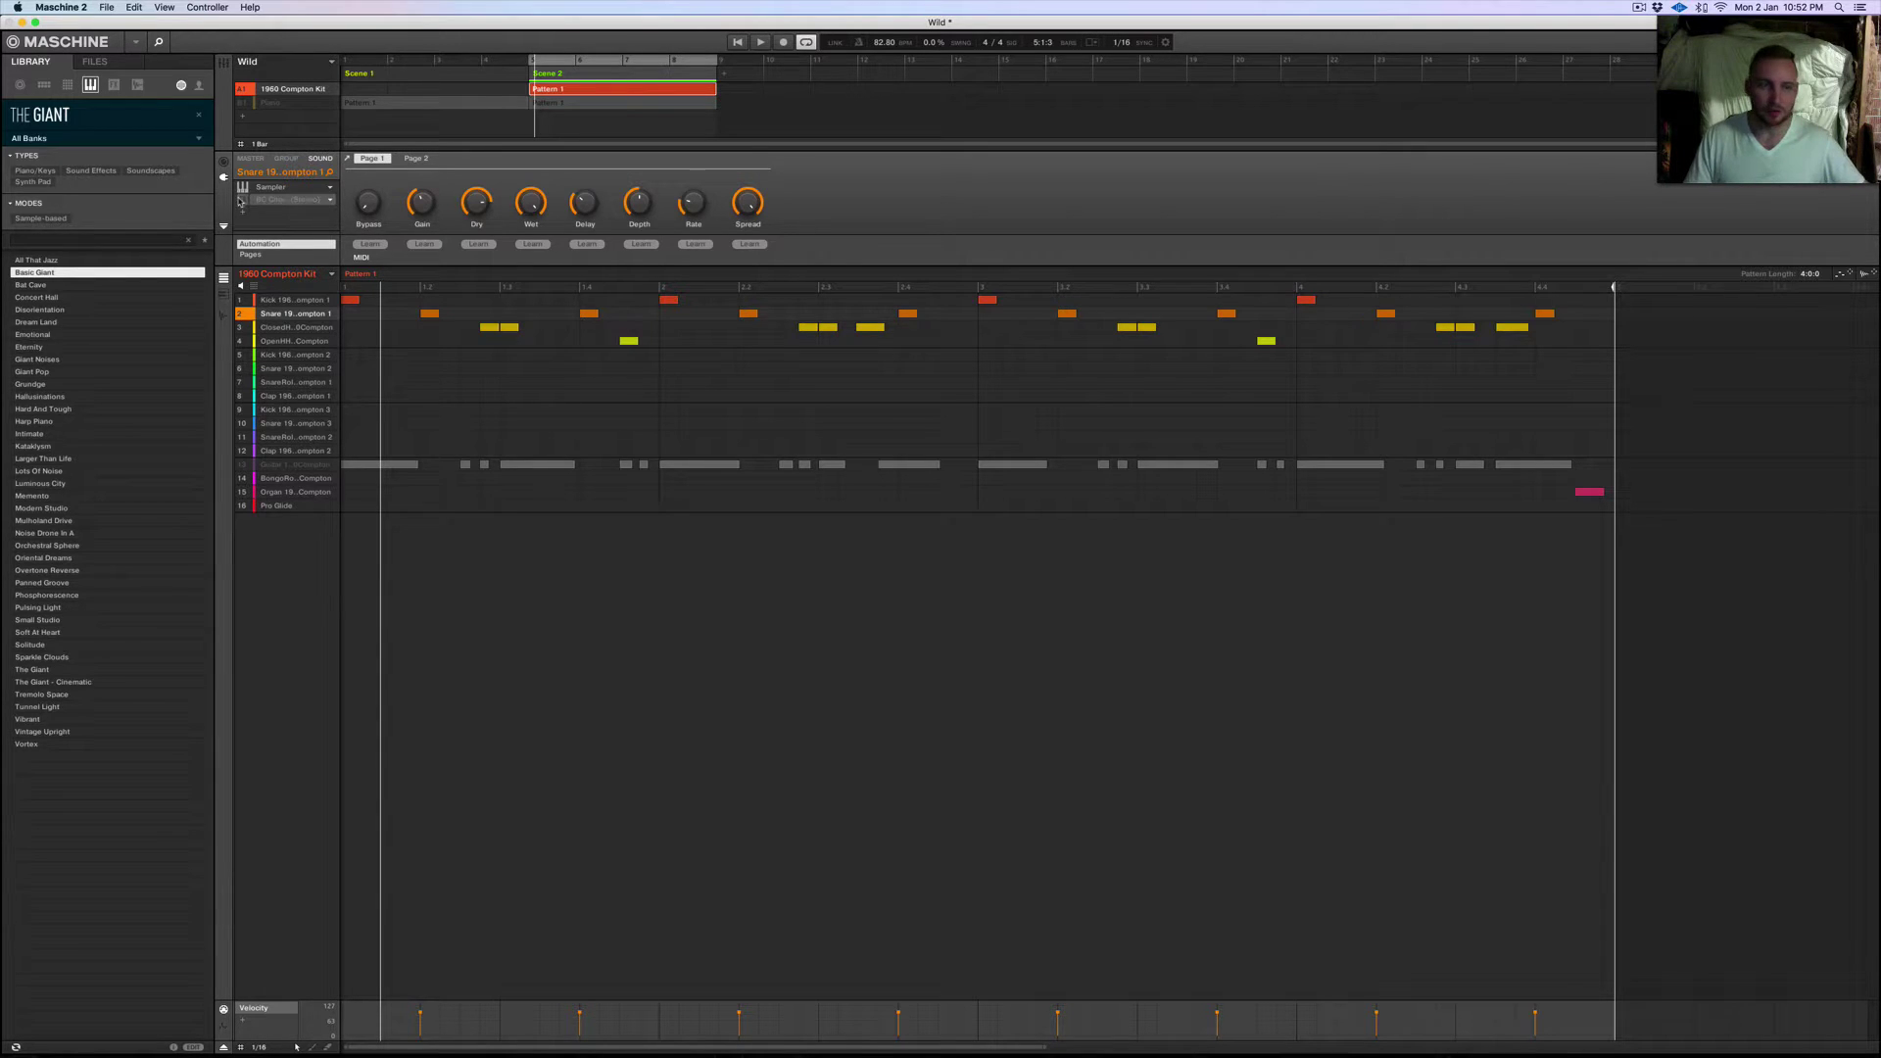
pyautogui.rightClick(247, 315)
pyautogui.press('space')
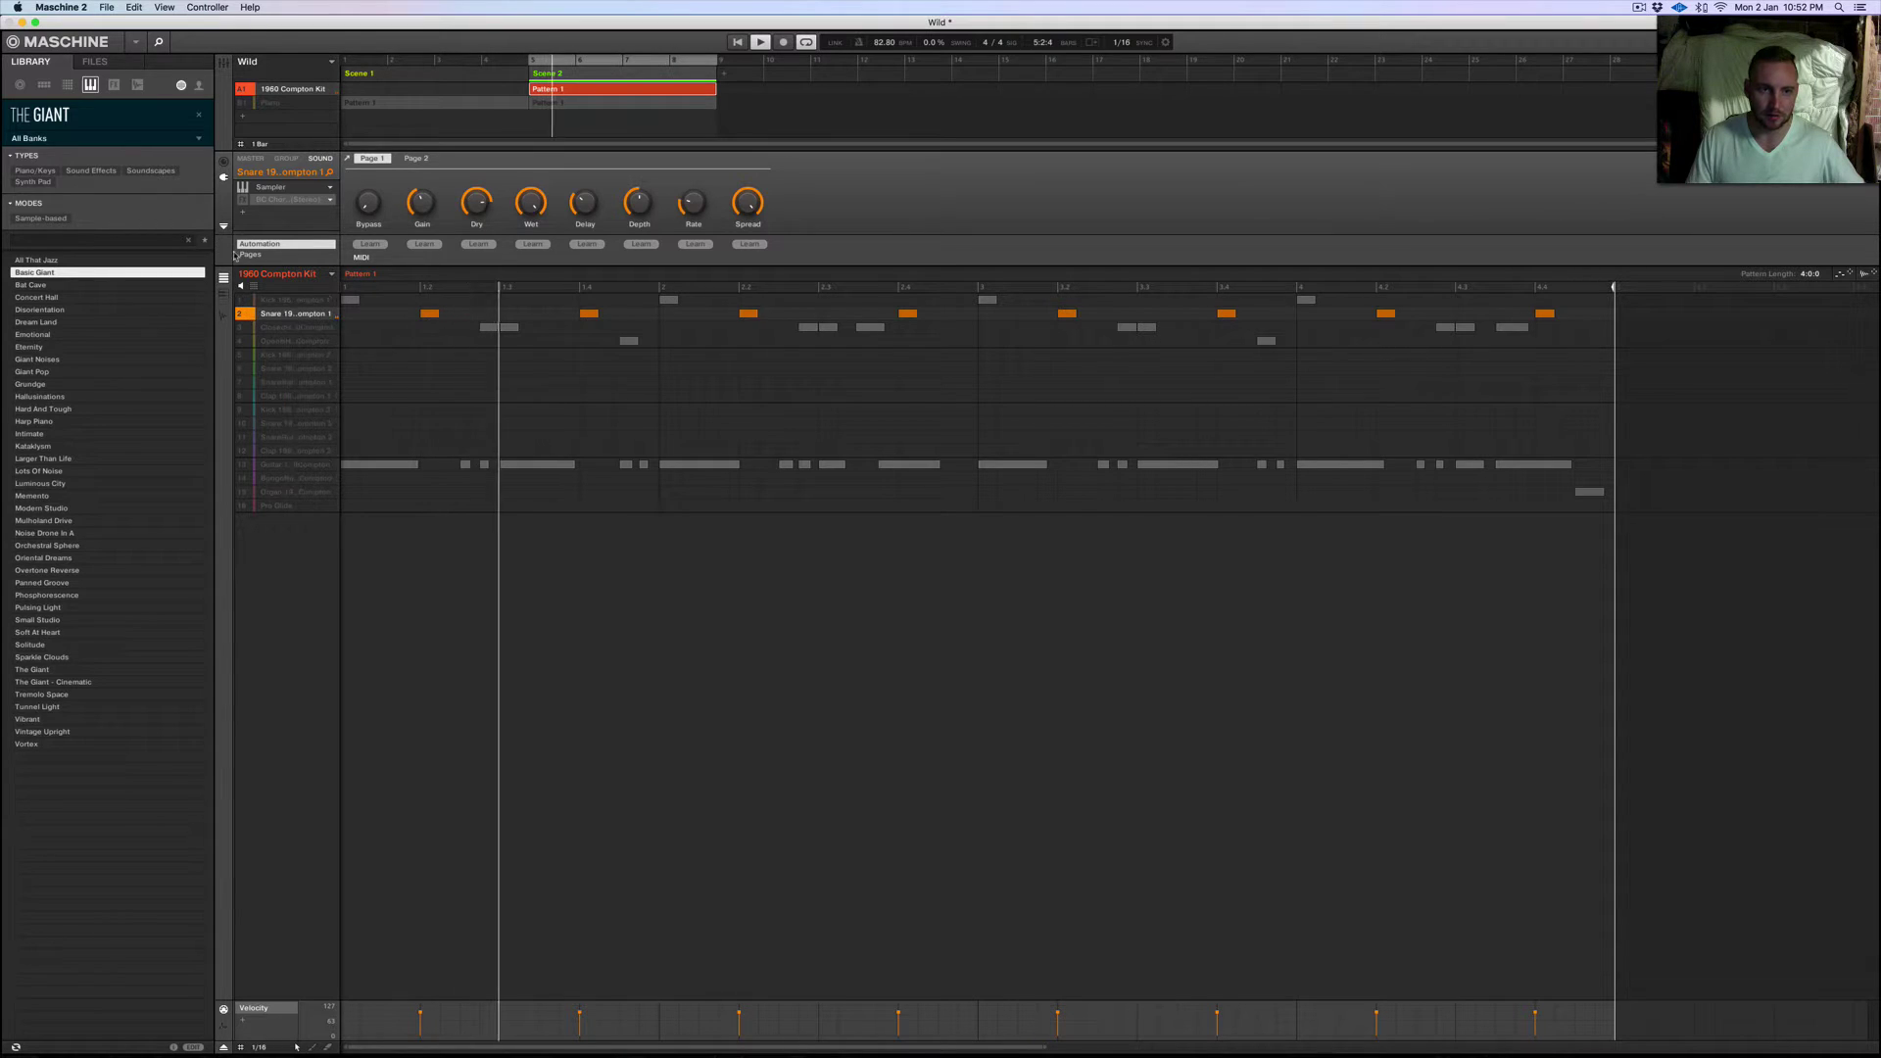
# Step: Re-enable the chorus on the soloed snare and play it for comparison
pyautogui.click(242, 201)
pyautogui.press('space')
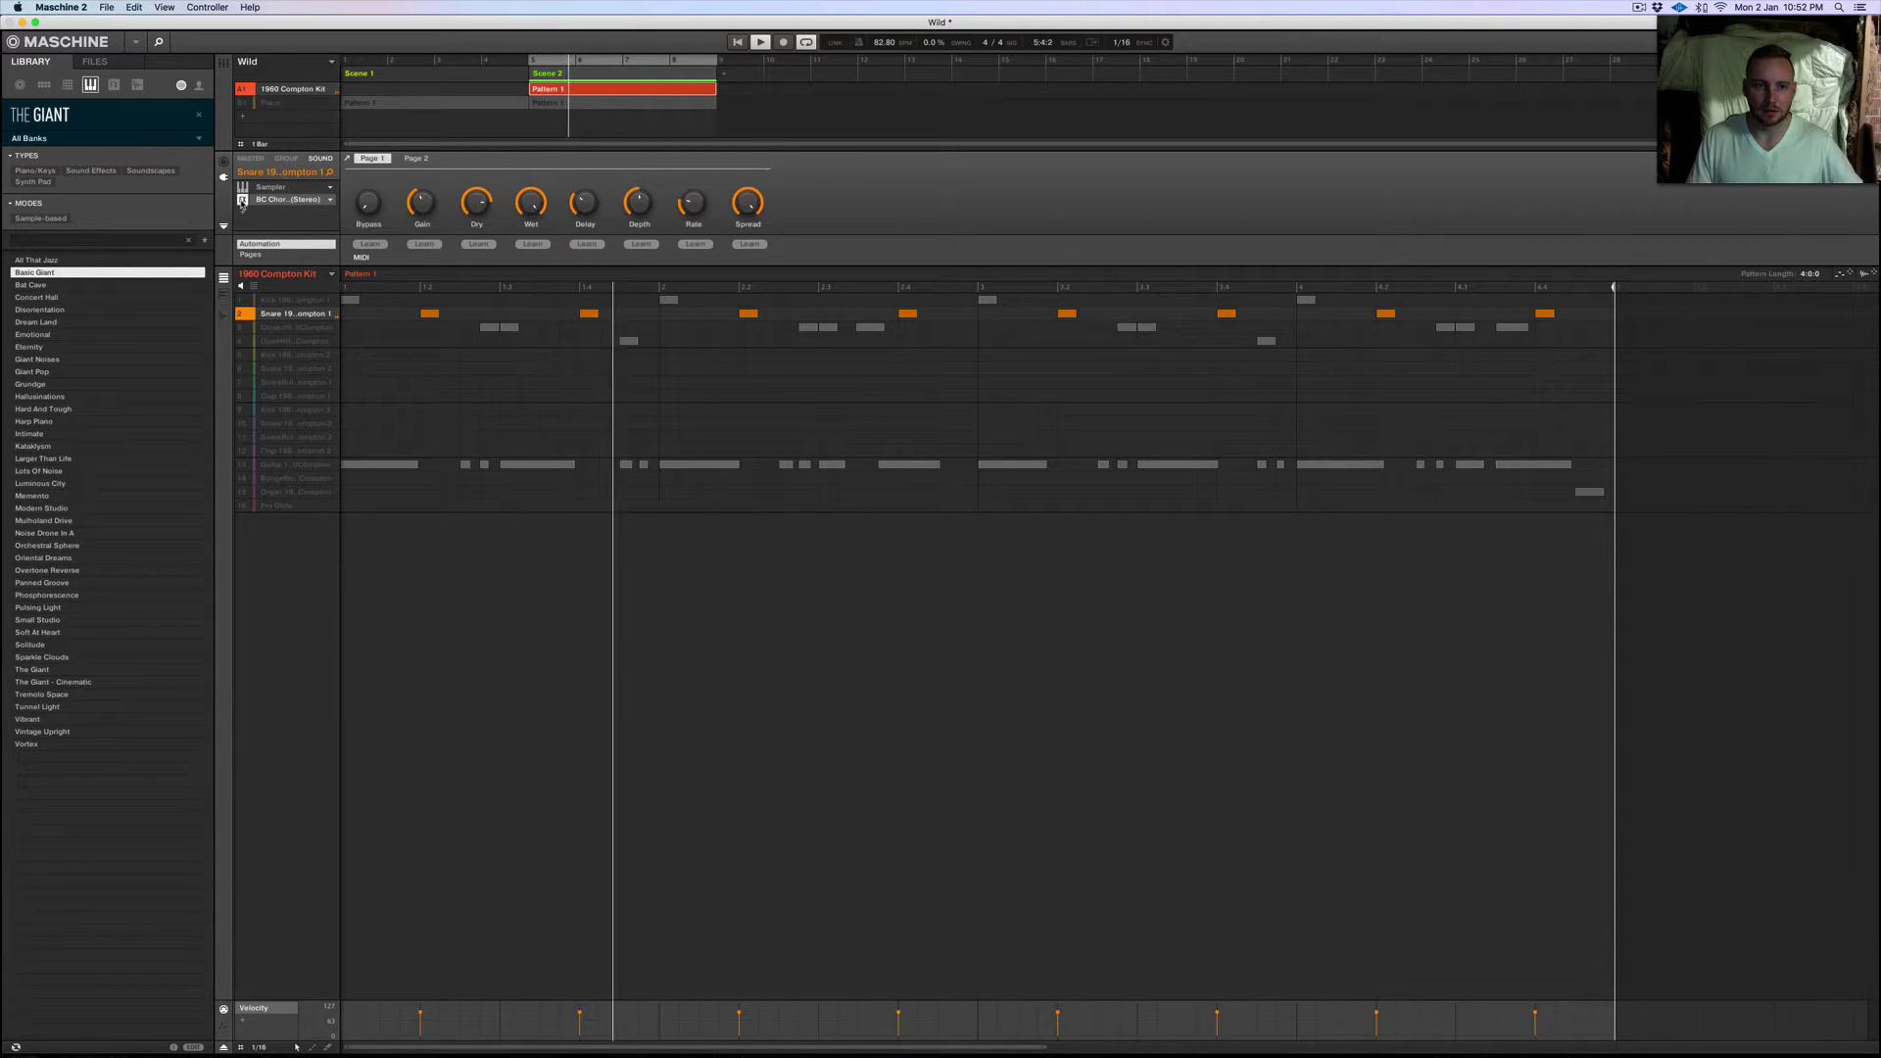
pyautogui.press('space')
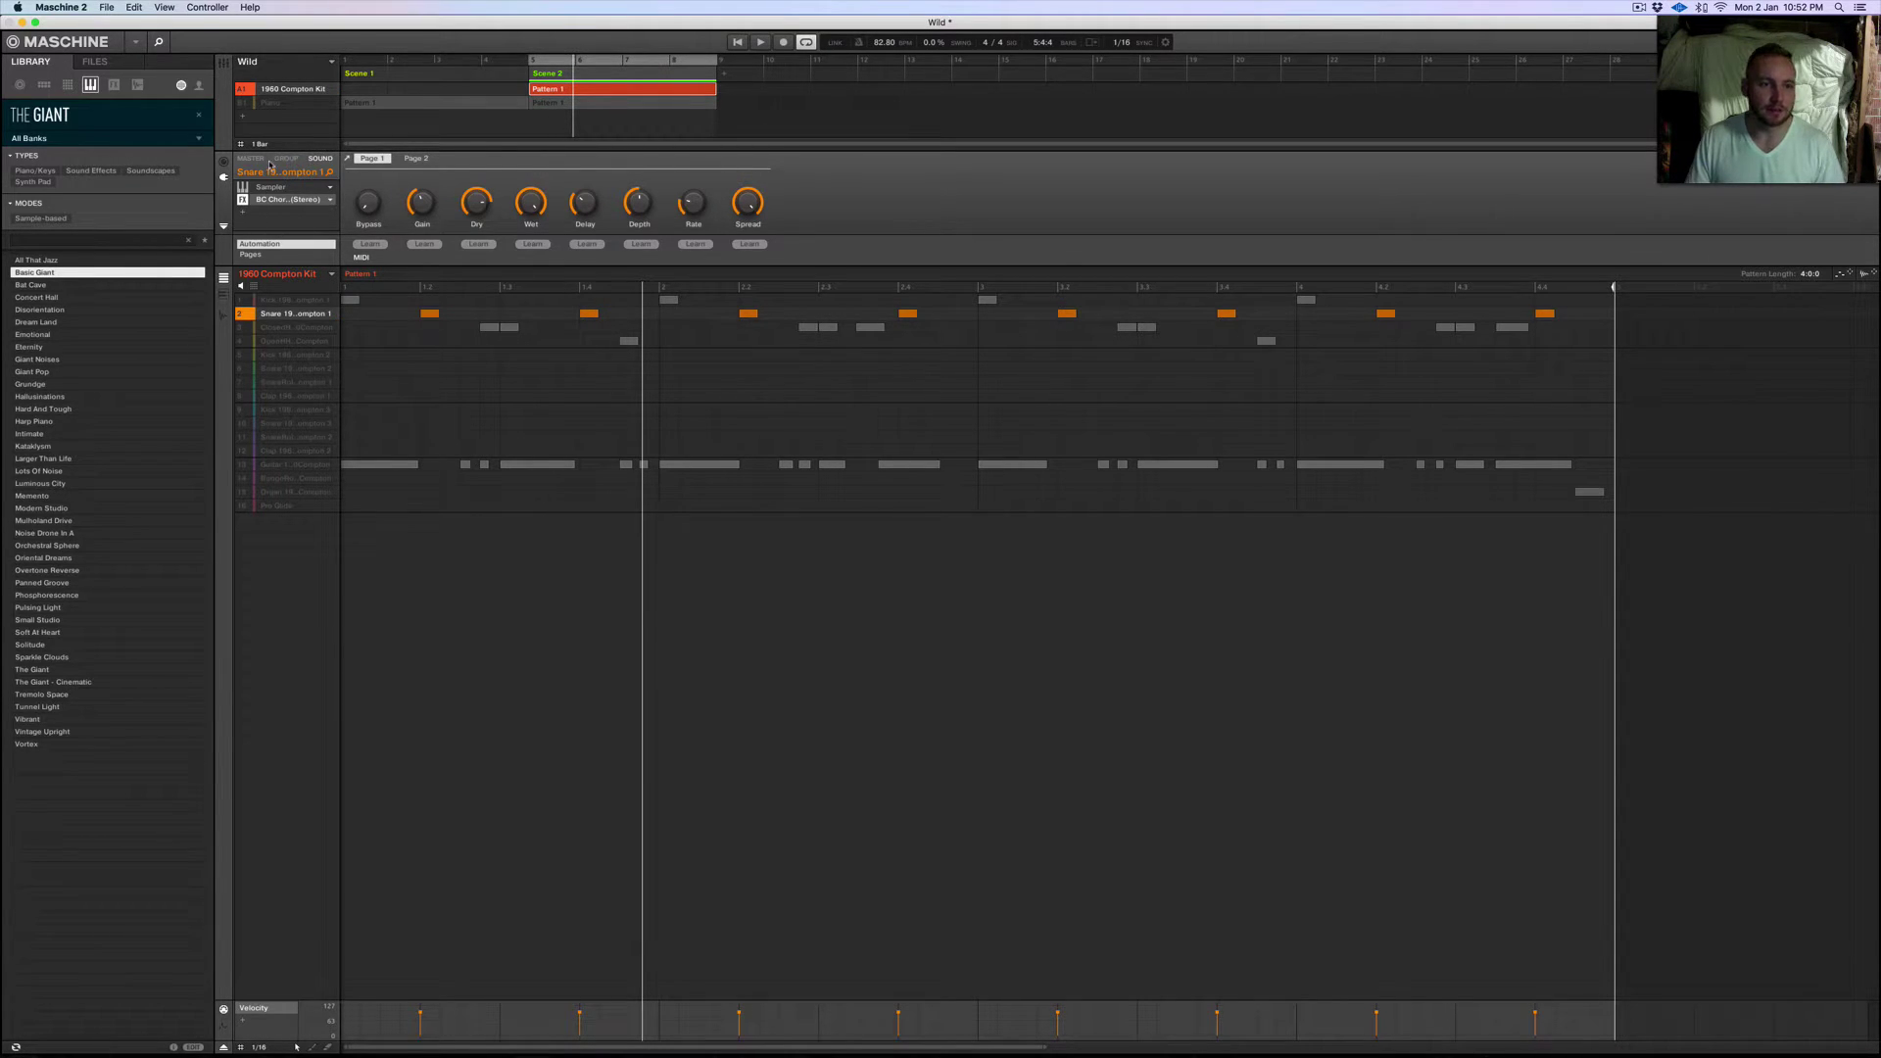
# Step: Load iZotope Ozone 6 on the snare in the slot after the chorus
pyautogui.click(243, 212)
pyautogui.moveTo(297, 288)
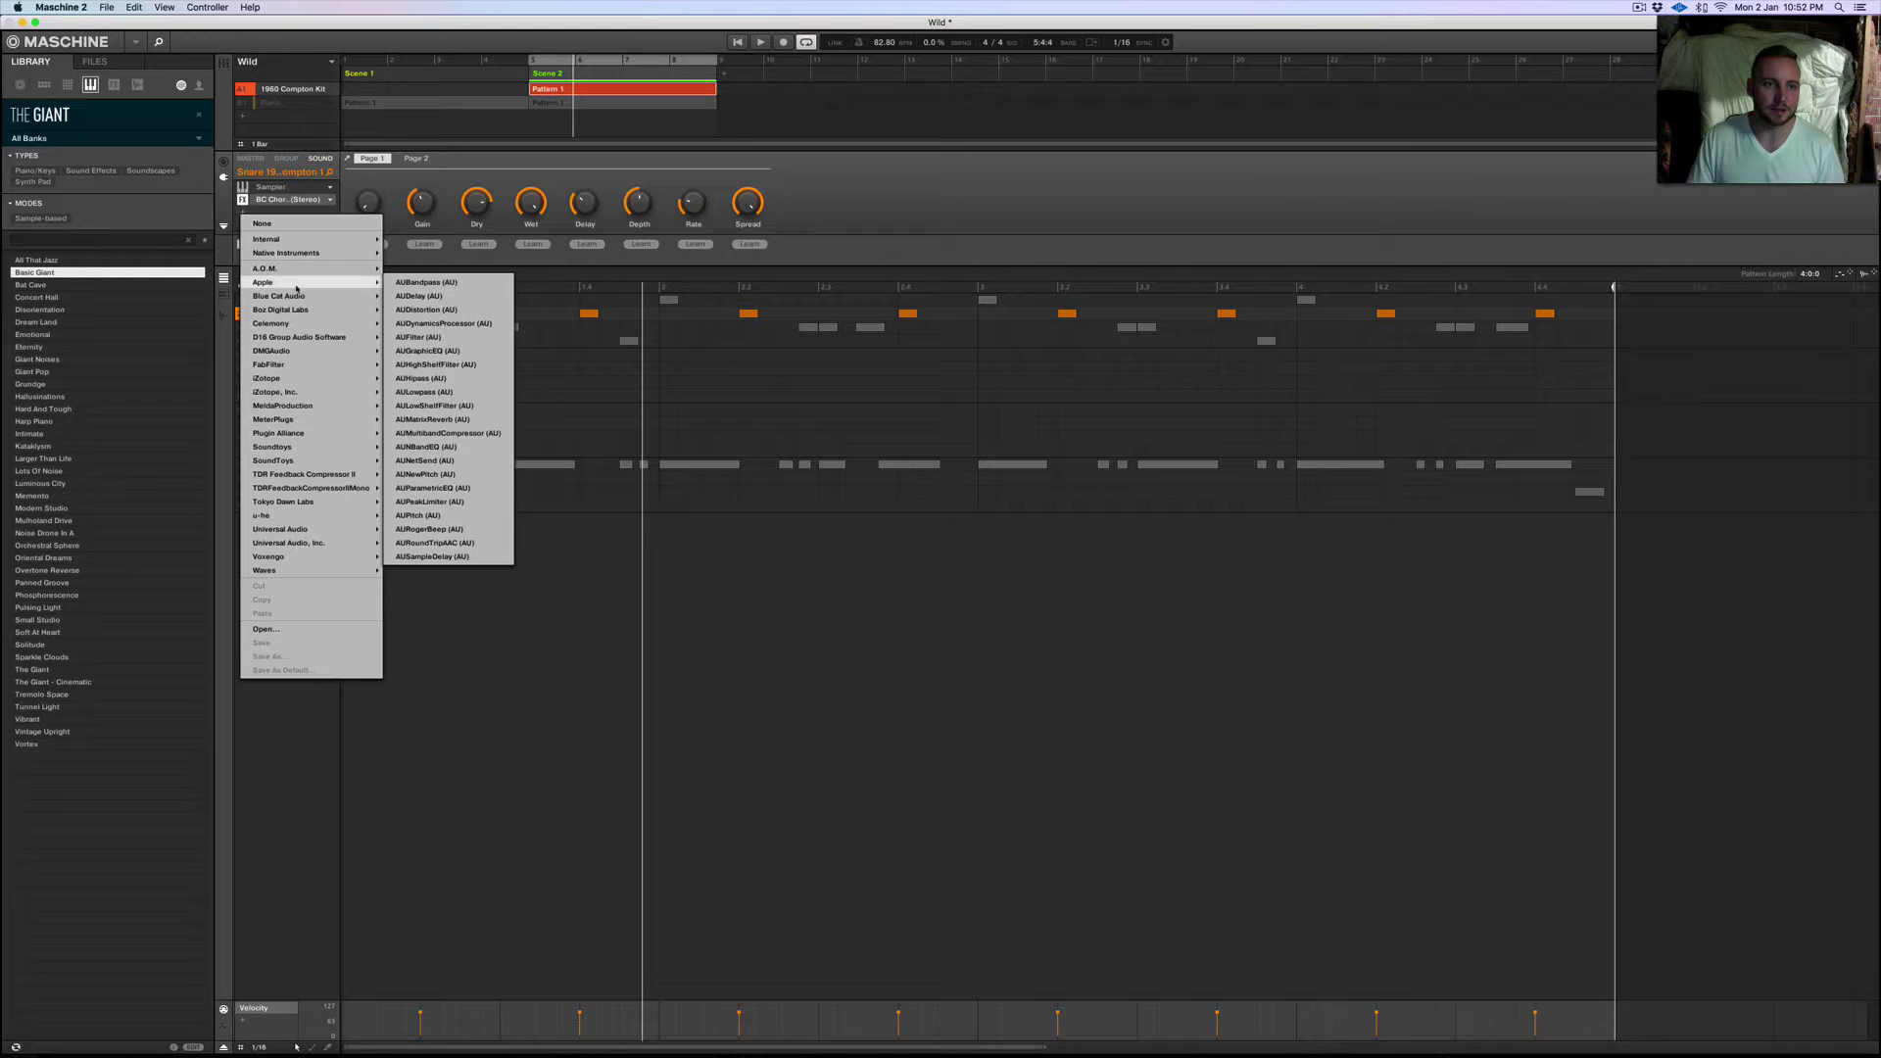
pyautogui.moveTo(290, 393)
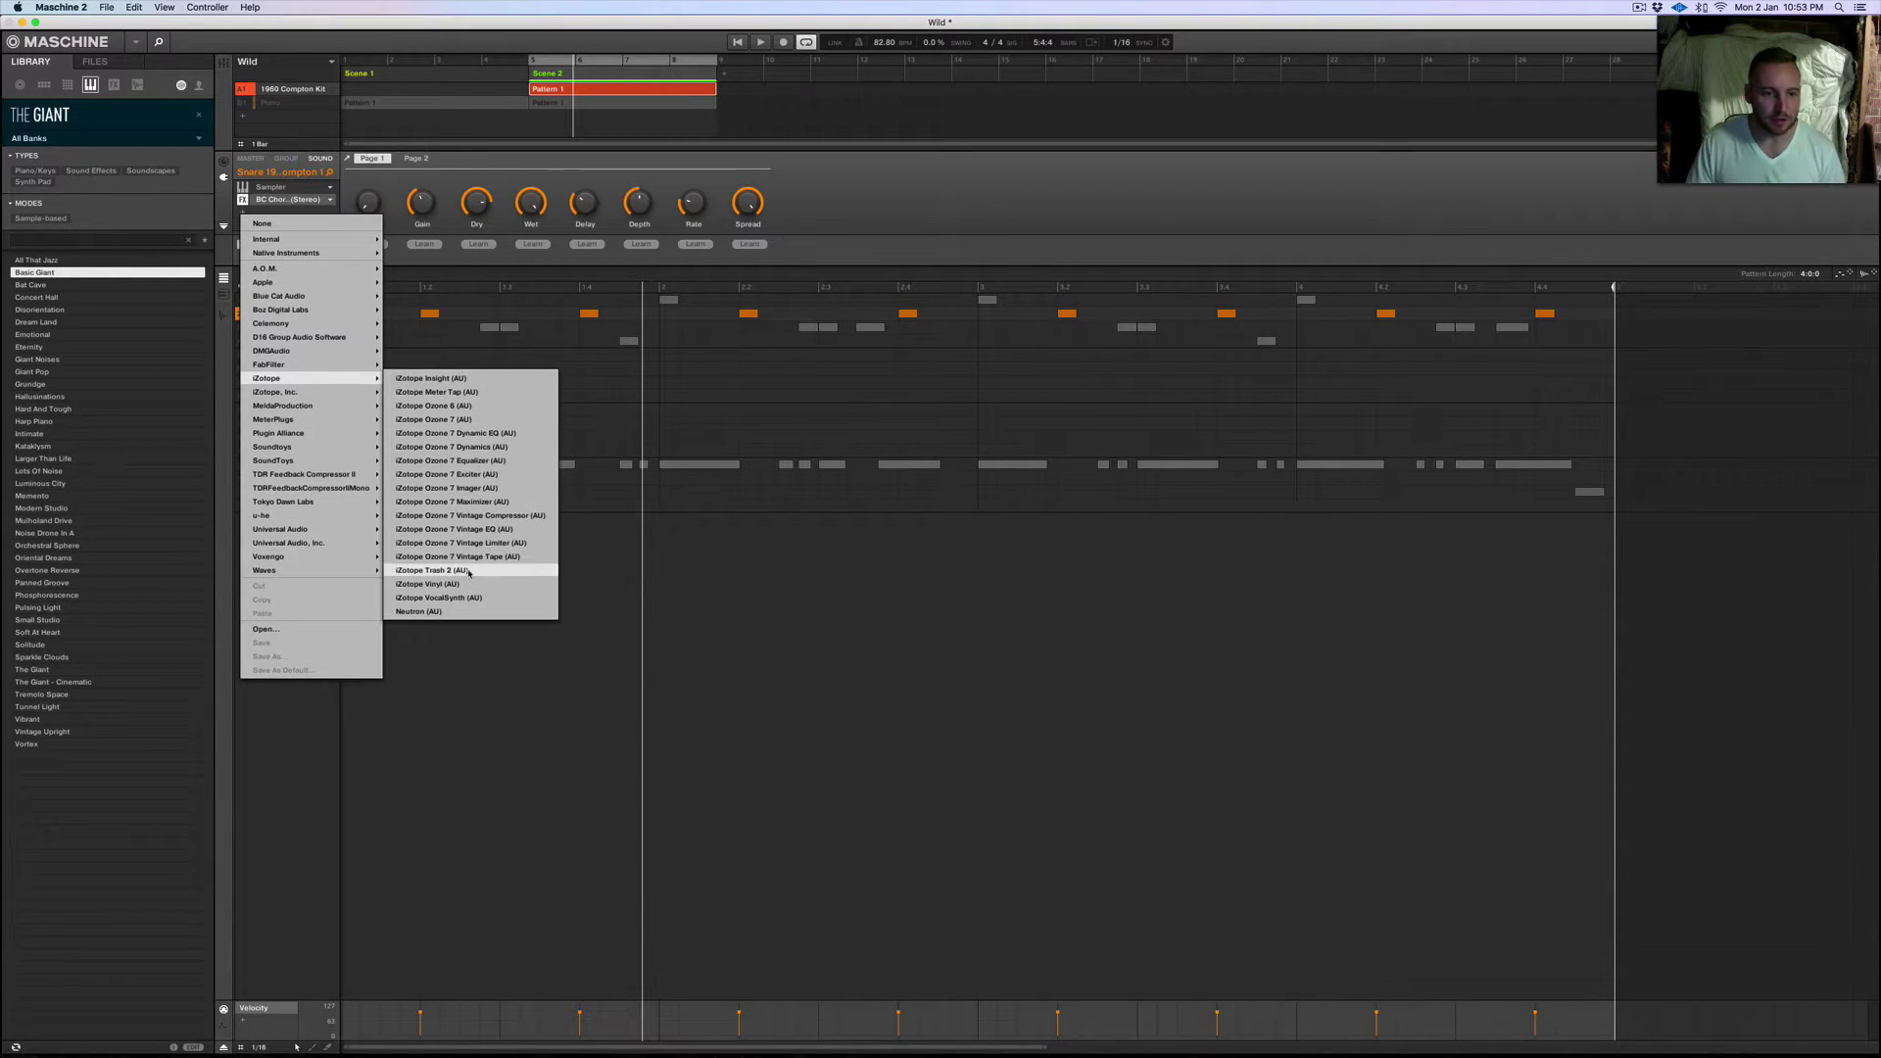
pyautogui.moveTo(371, 392)
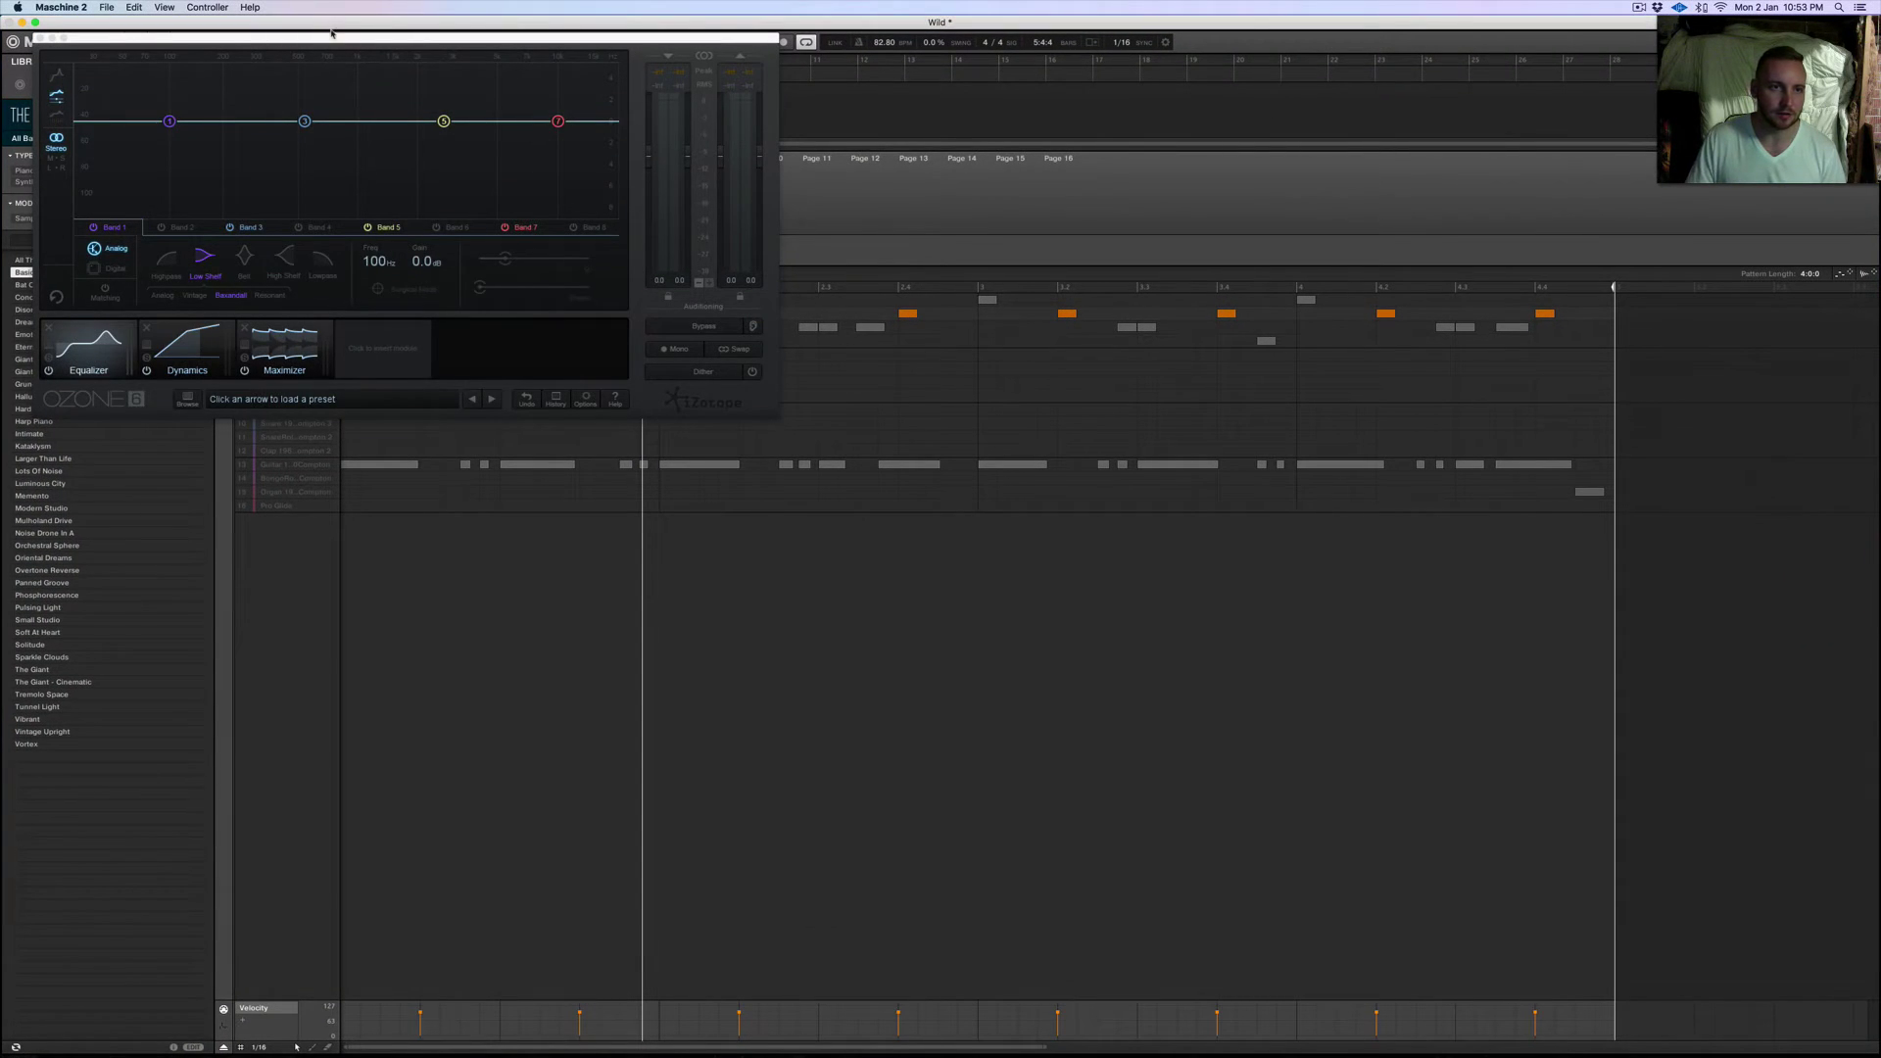
# Step: Remove the Maximizer, Dynamics and Equalizer modules from the Ozone chain and insert the Imager as its only module
pyautogui.click(1006, 692)
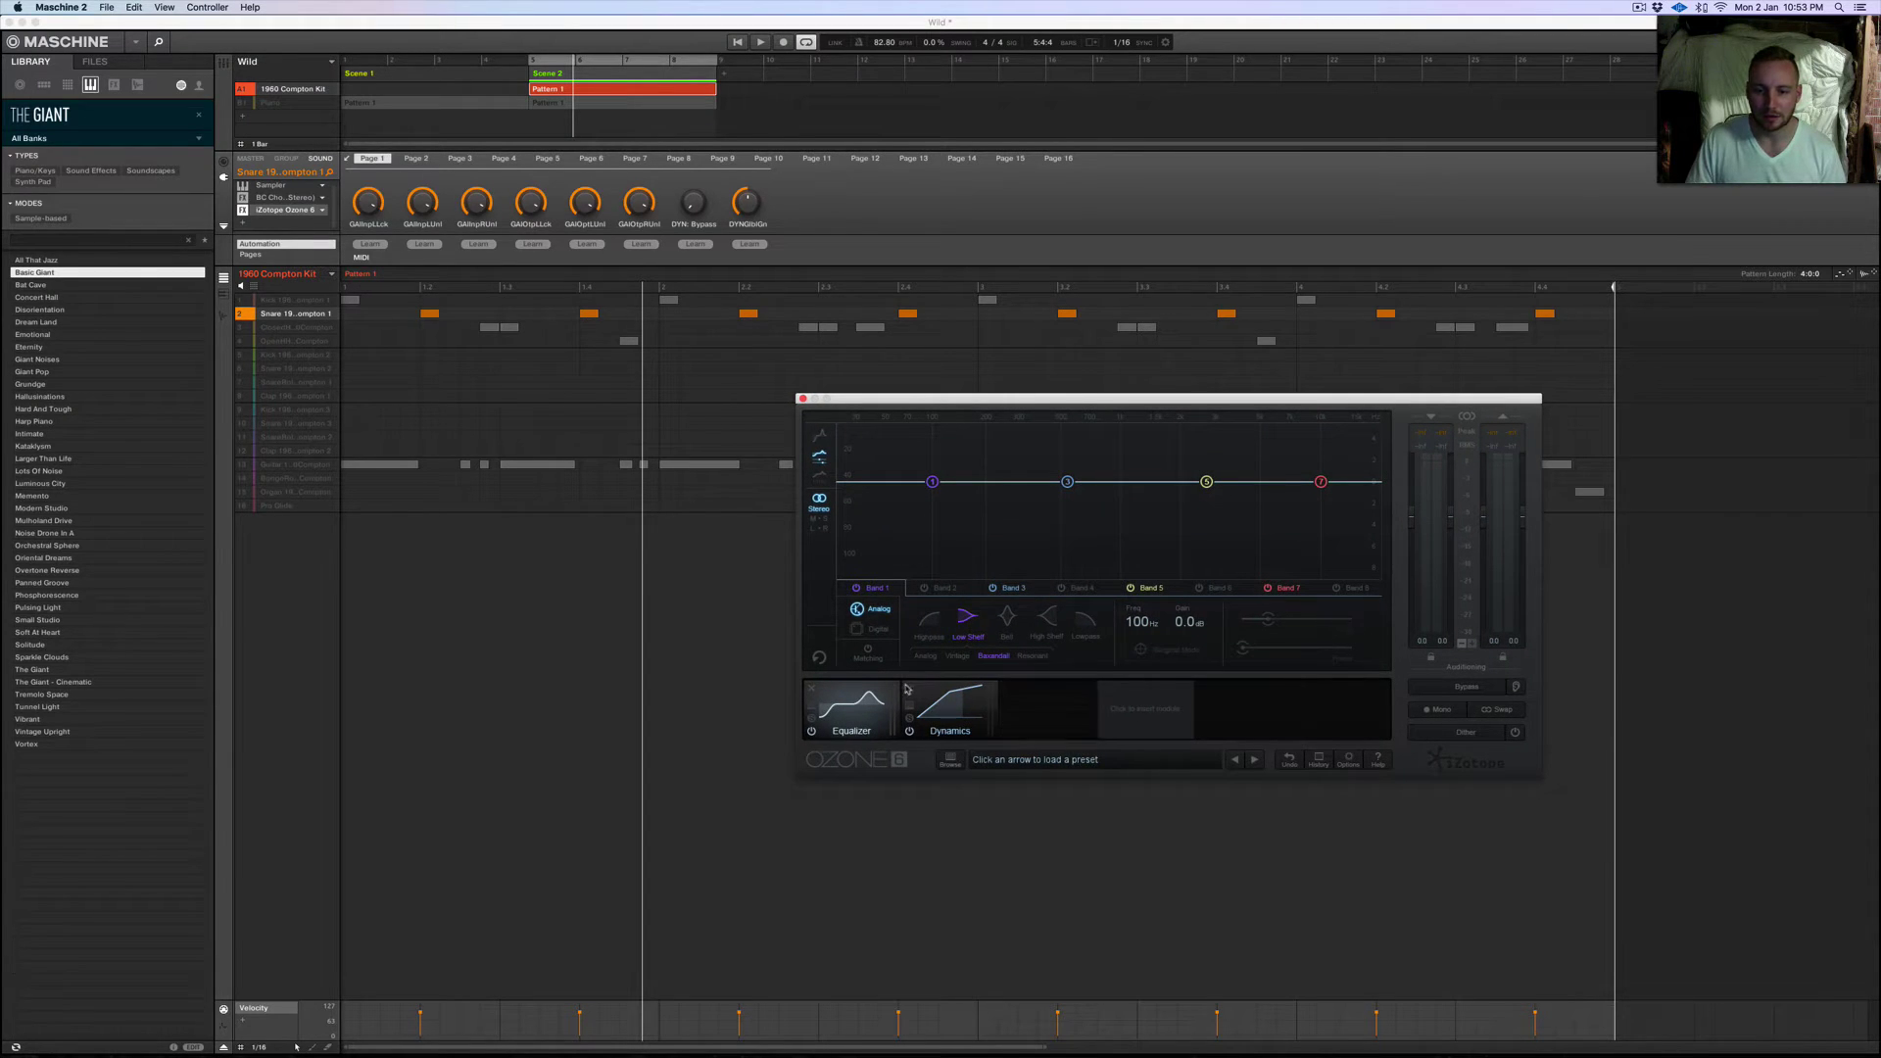
pyautogui.click(908, 687)
pyautogui.click(949, 708)
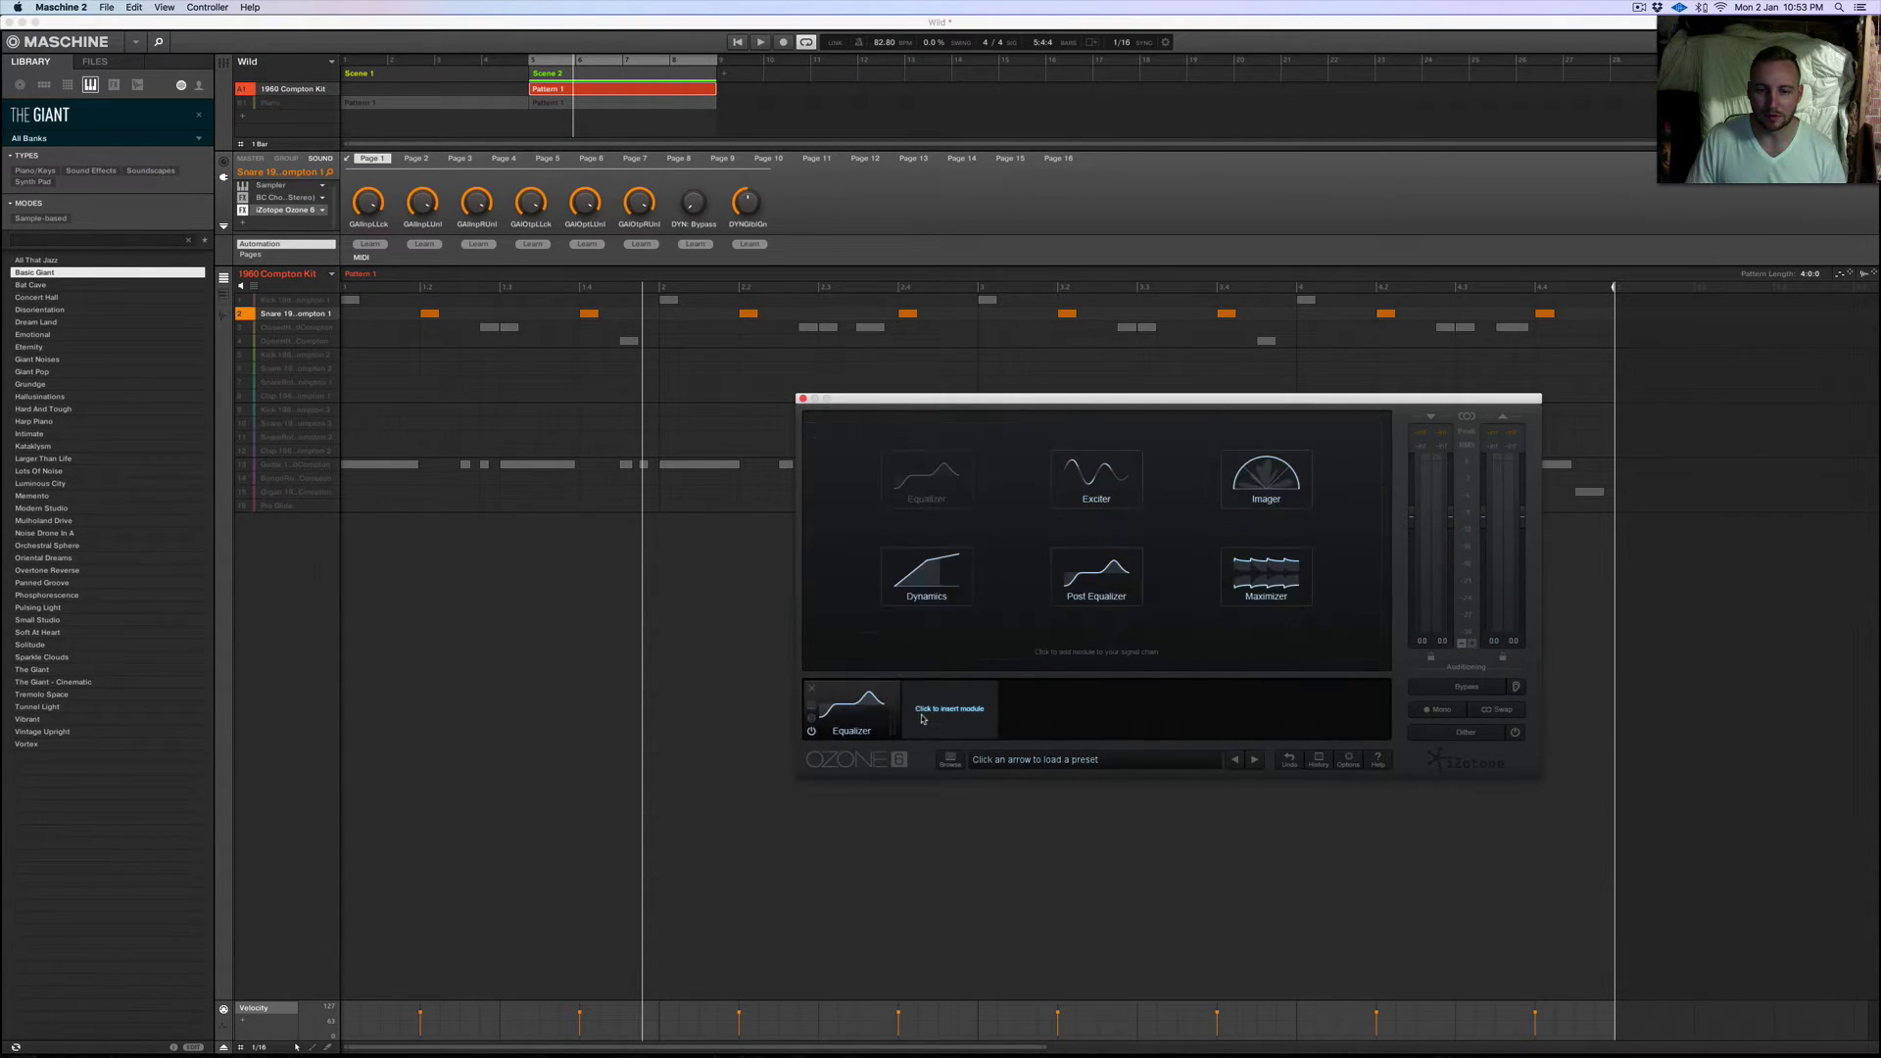
pyautogui.click(1285, 478)
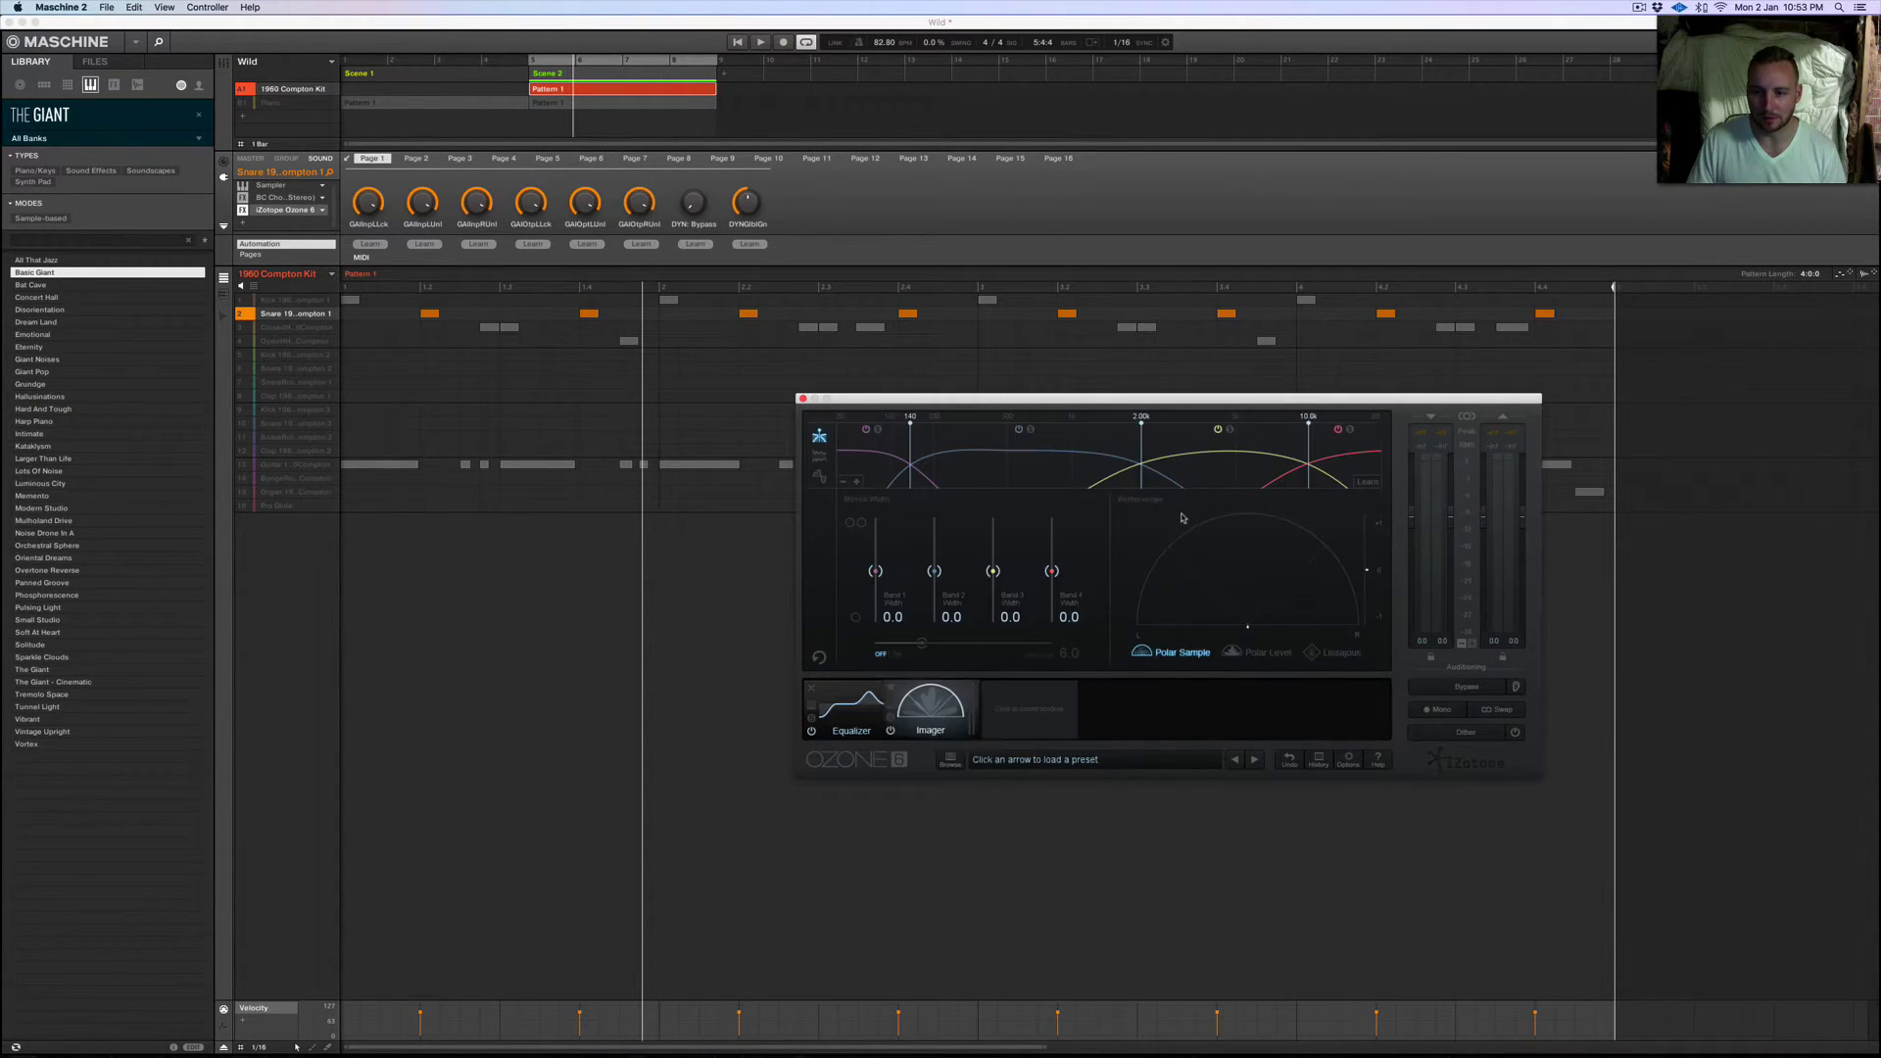
pyautogui.click(811, 691)
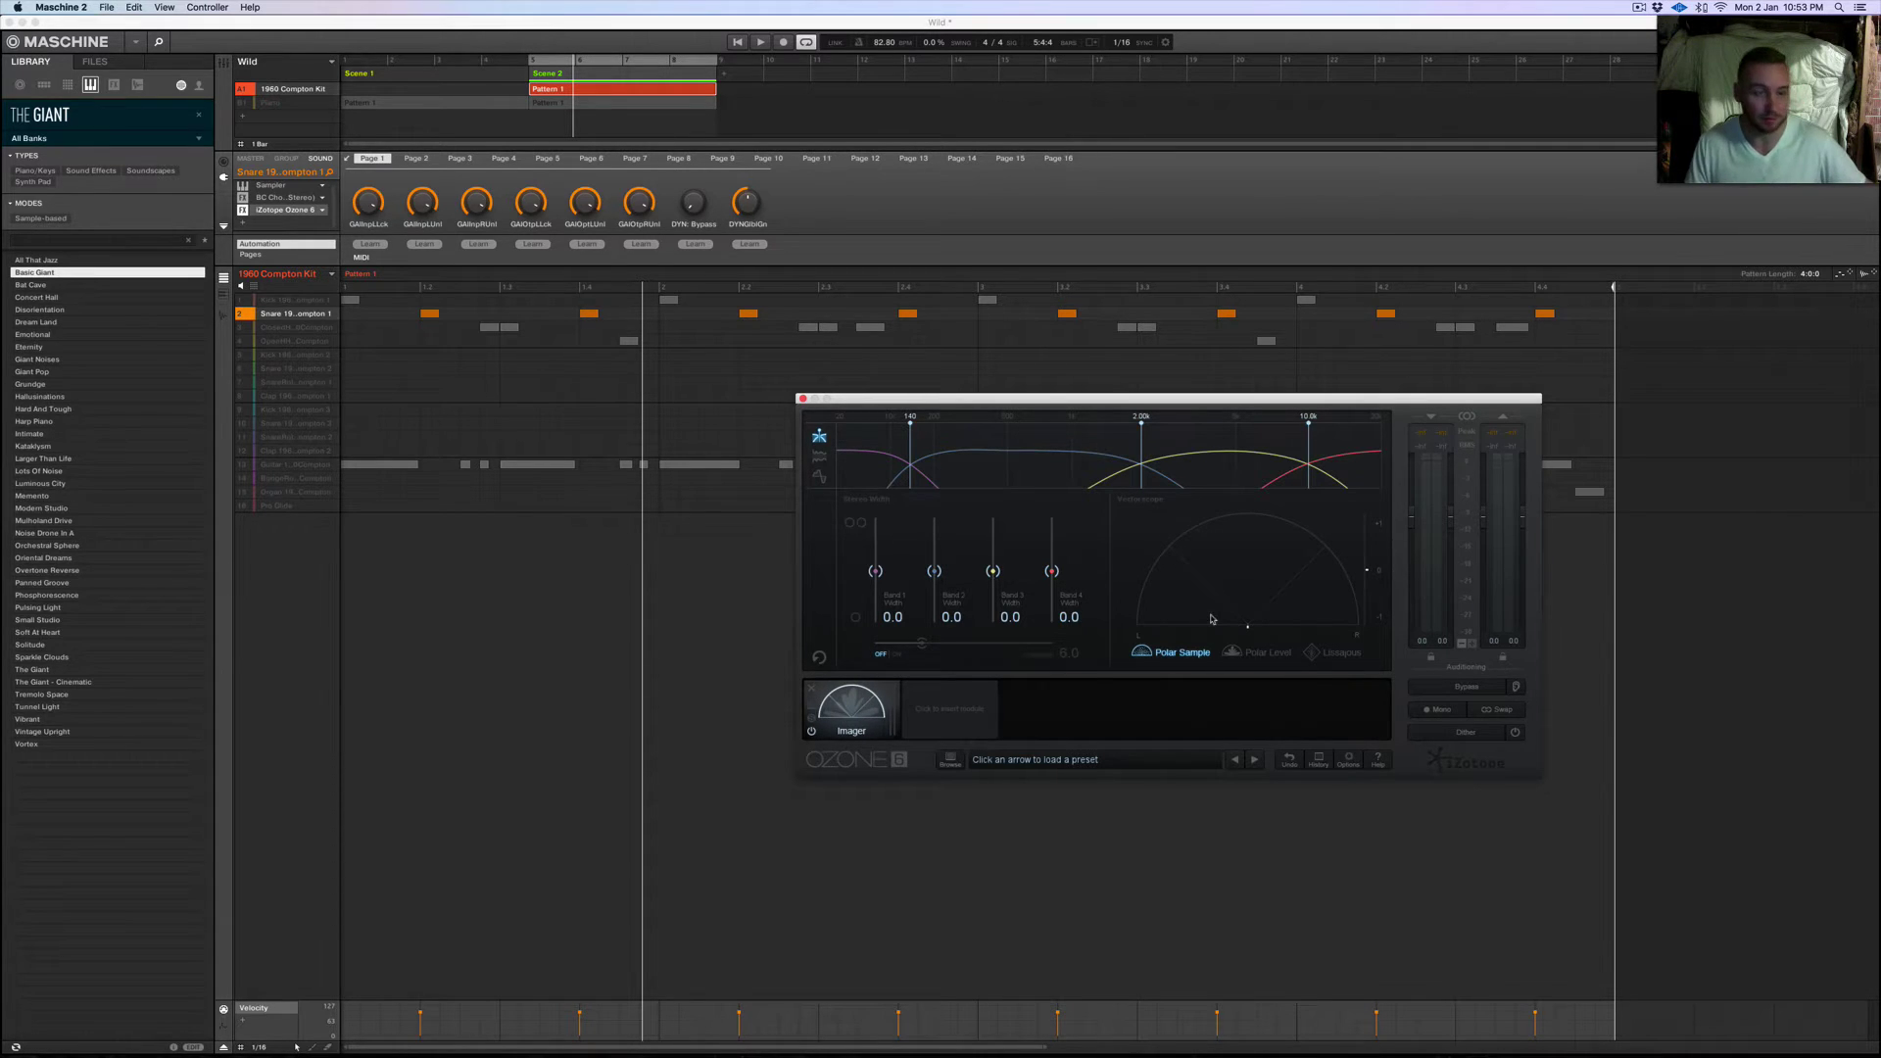
# Step: Compare the soloed snare's stereo spread in the Imager with the chorus on, bypassed, and on again
pyautogui.press('space')
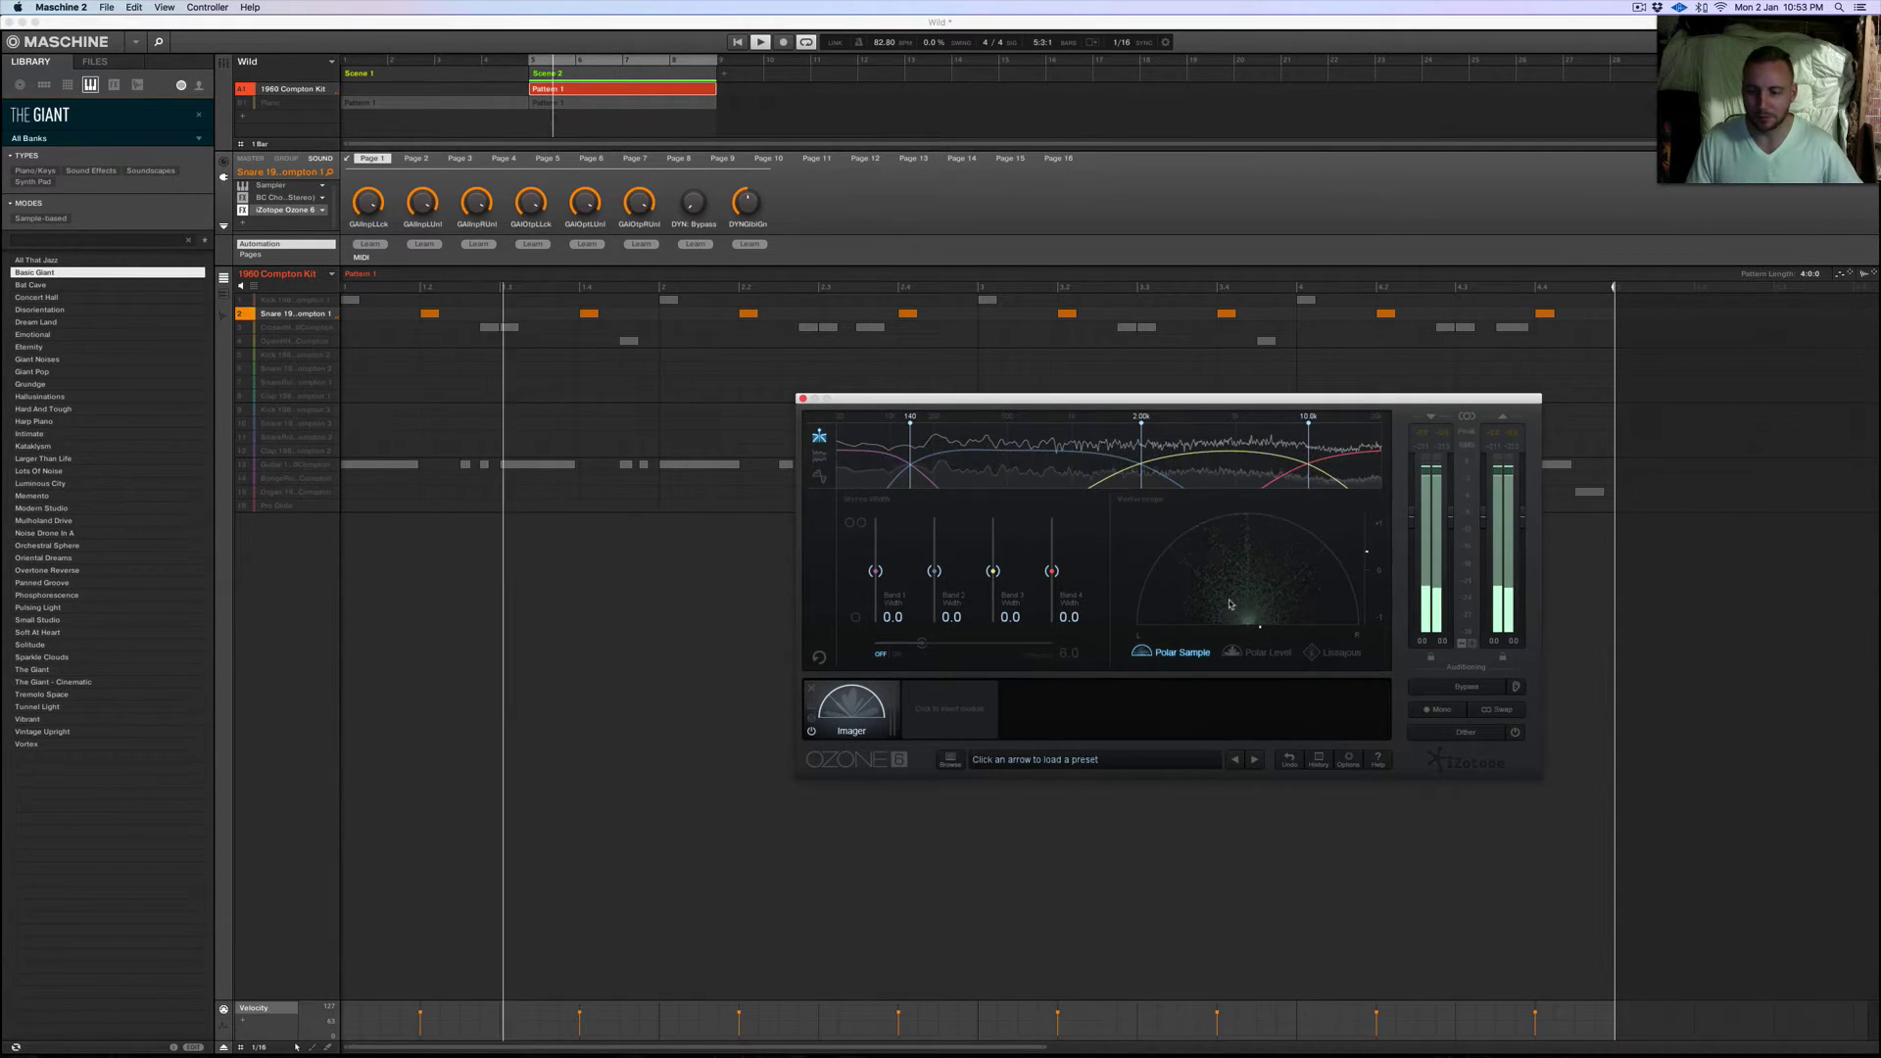
pyautogui.press('space')
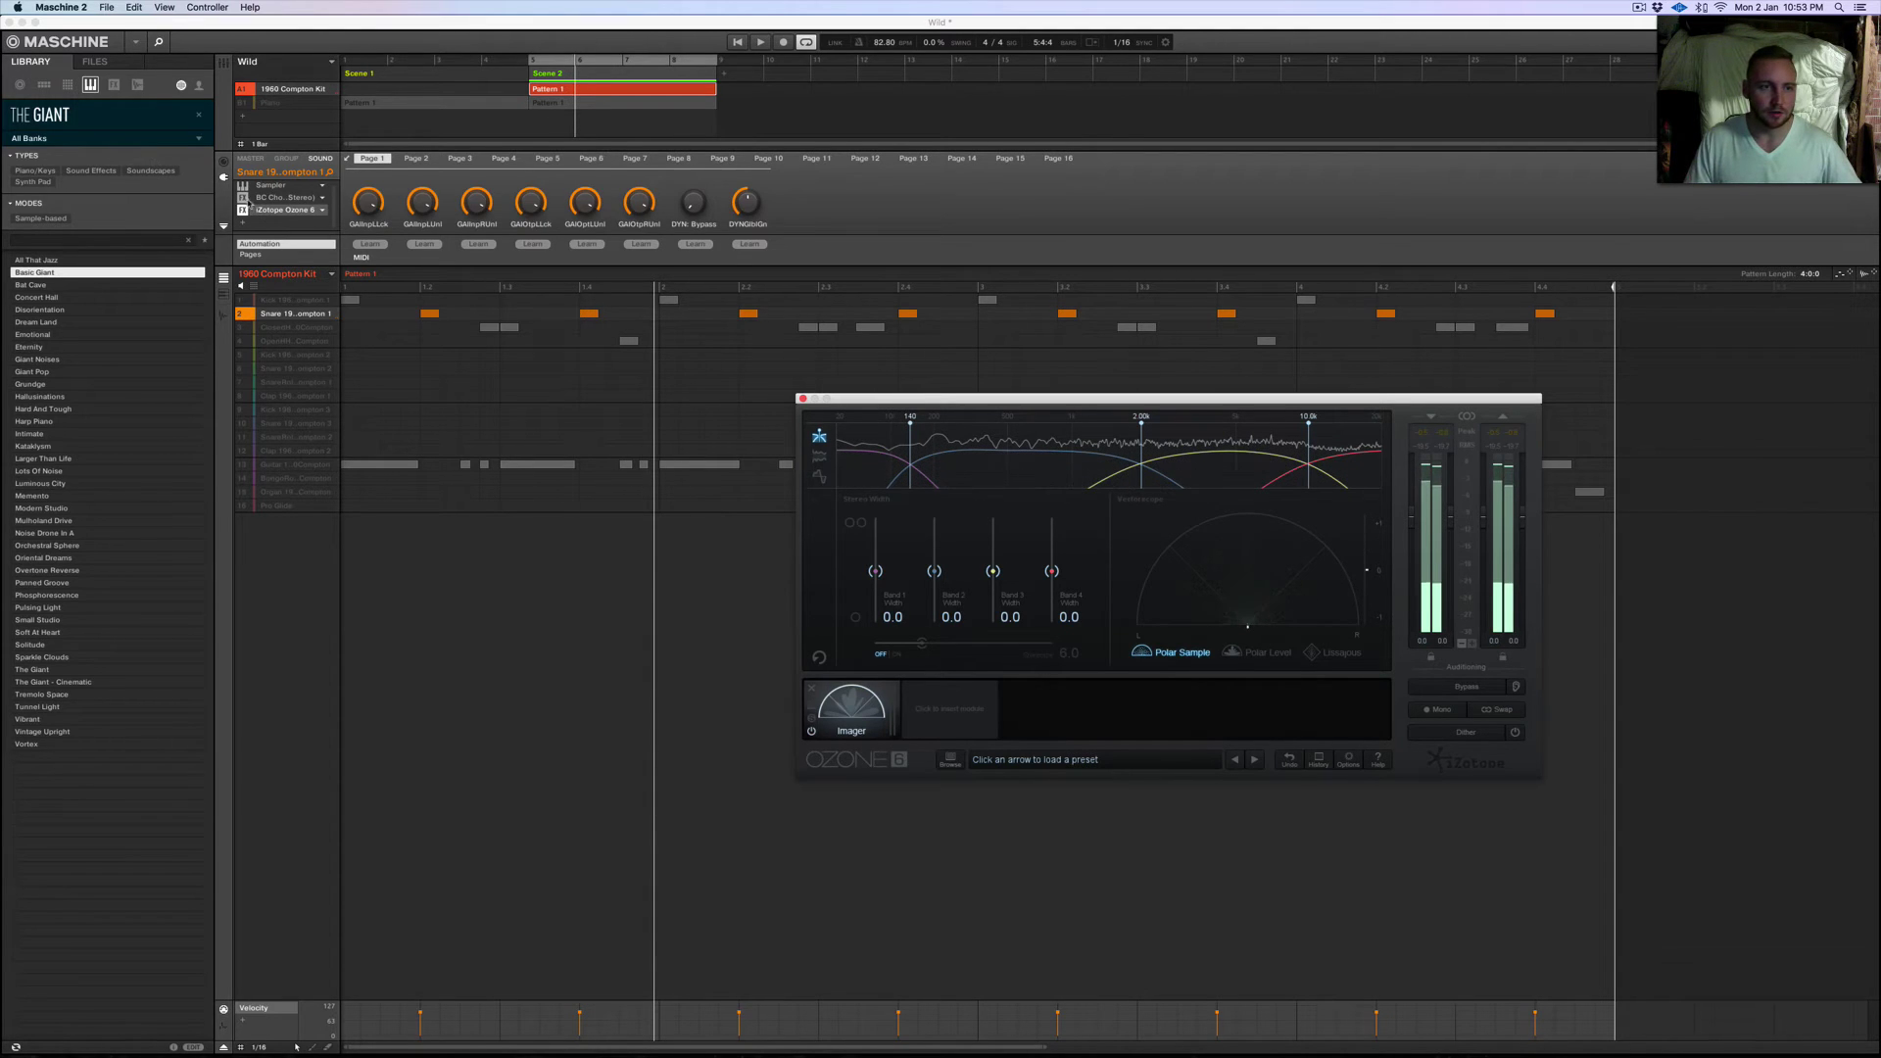
pyautogui.click(281, 237)
pyautogui.press('space')
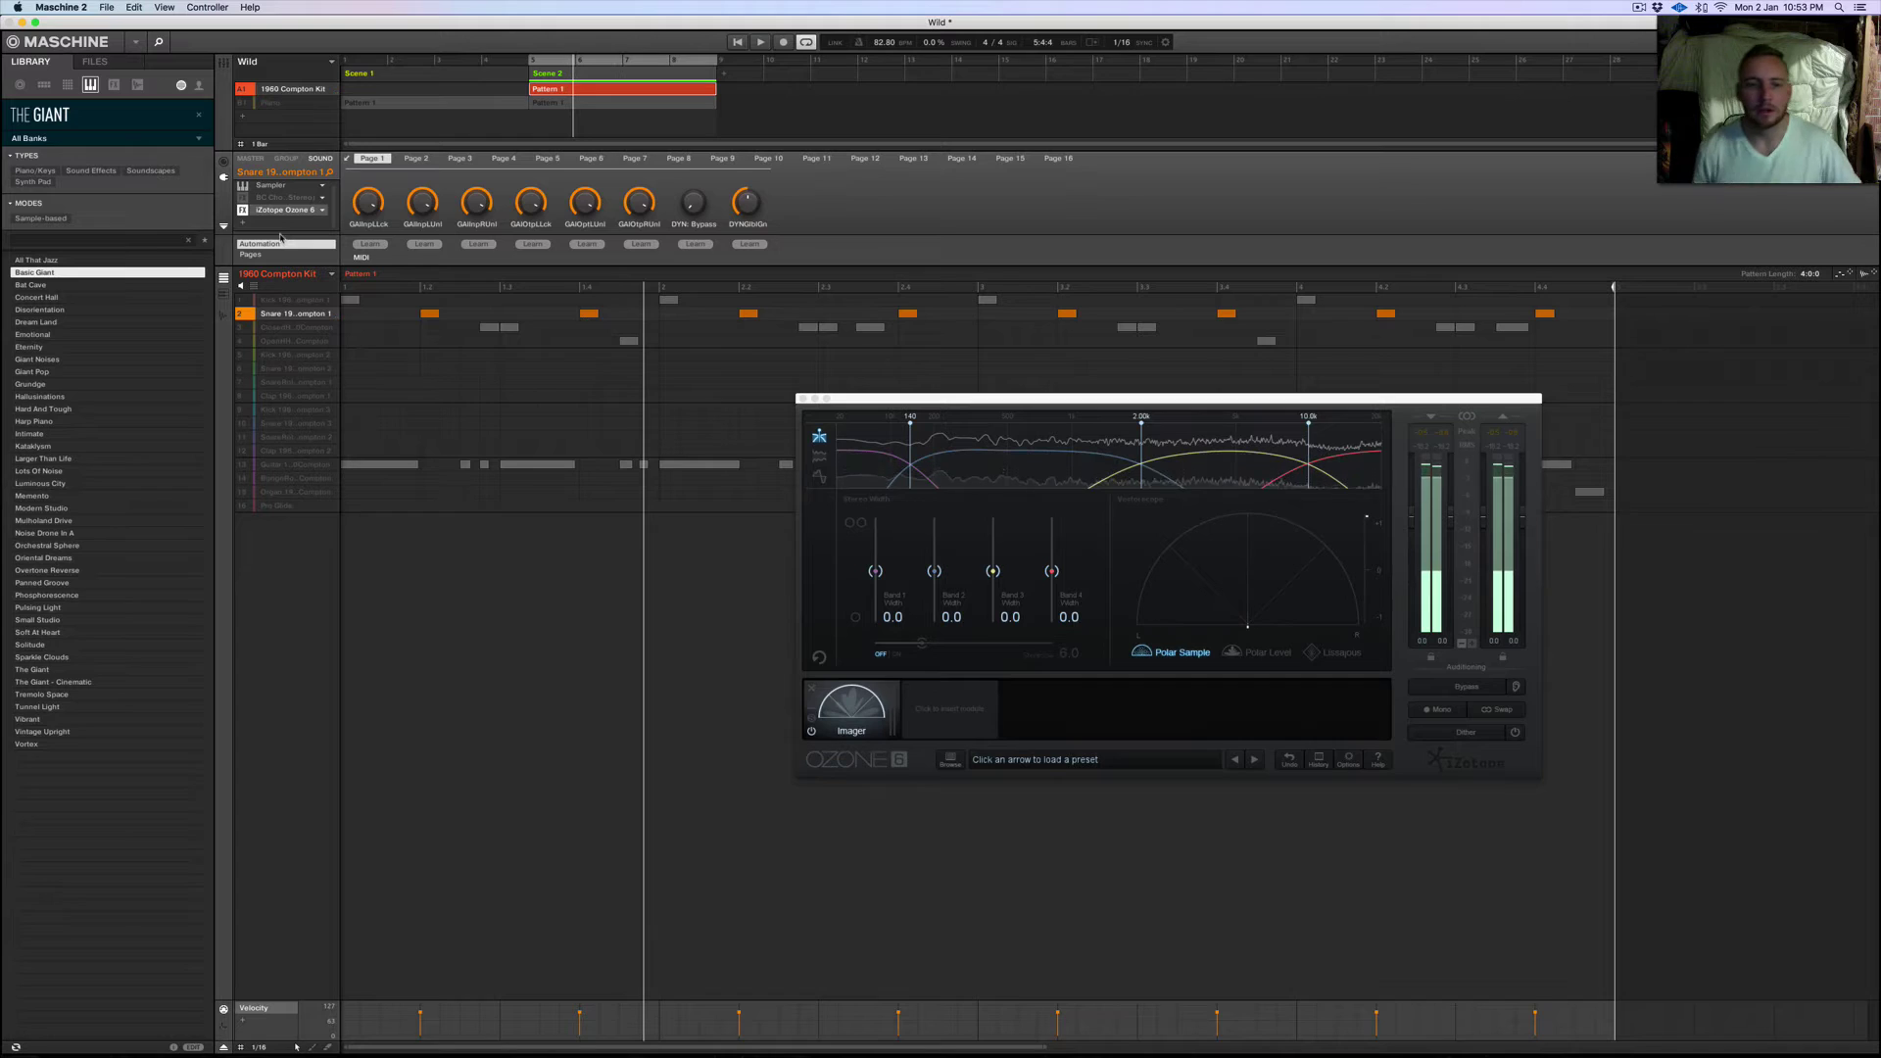
pyautogui.press('space')
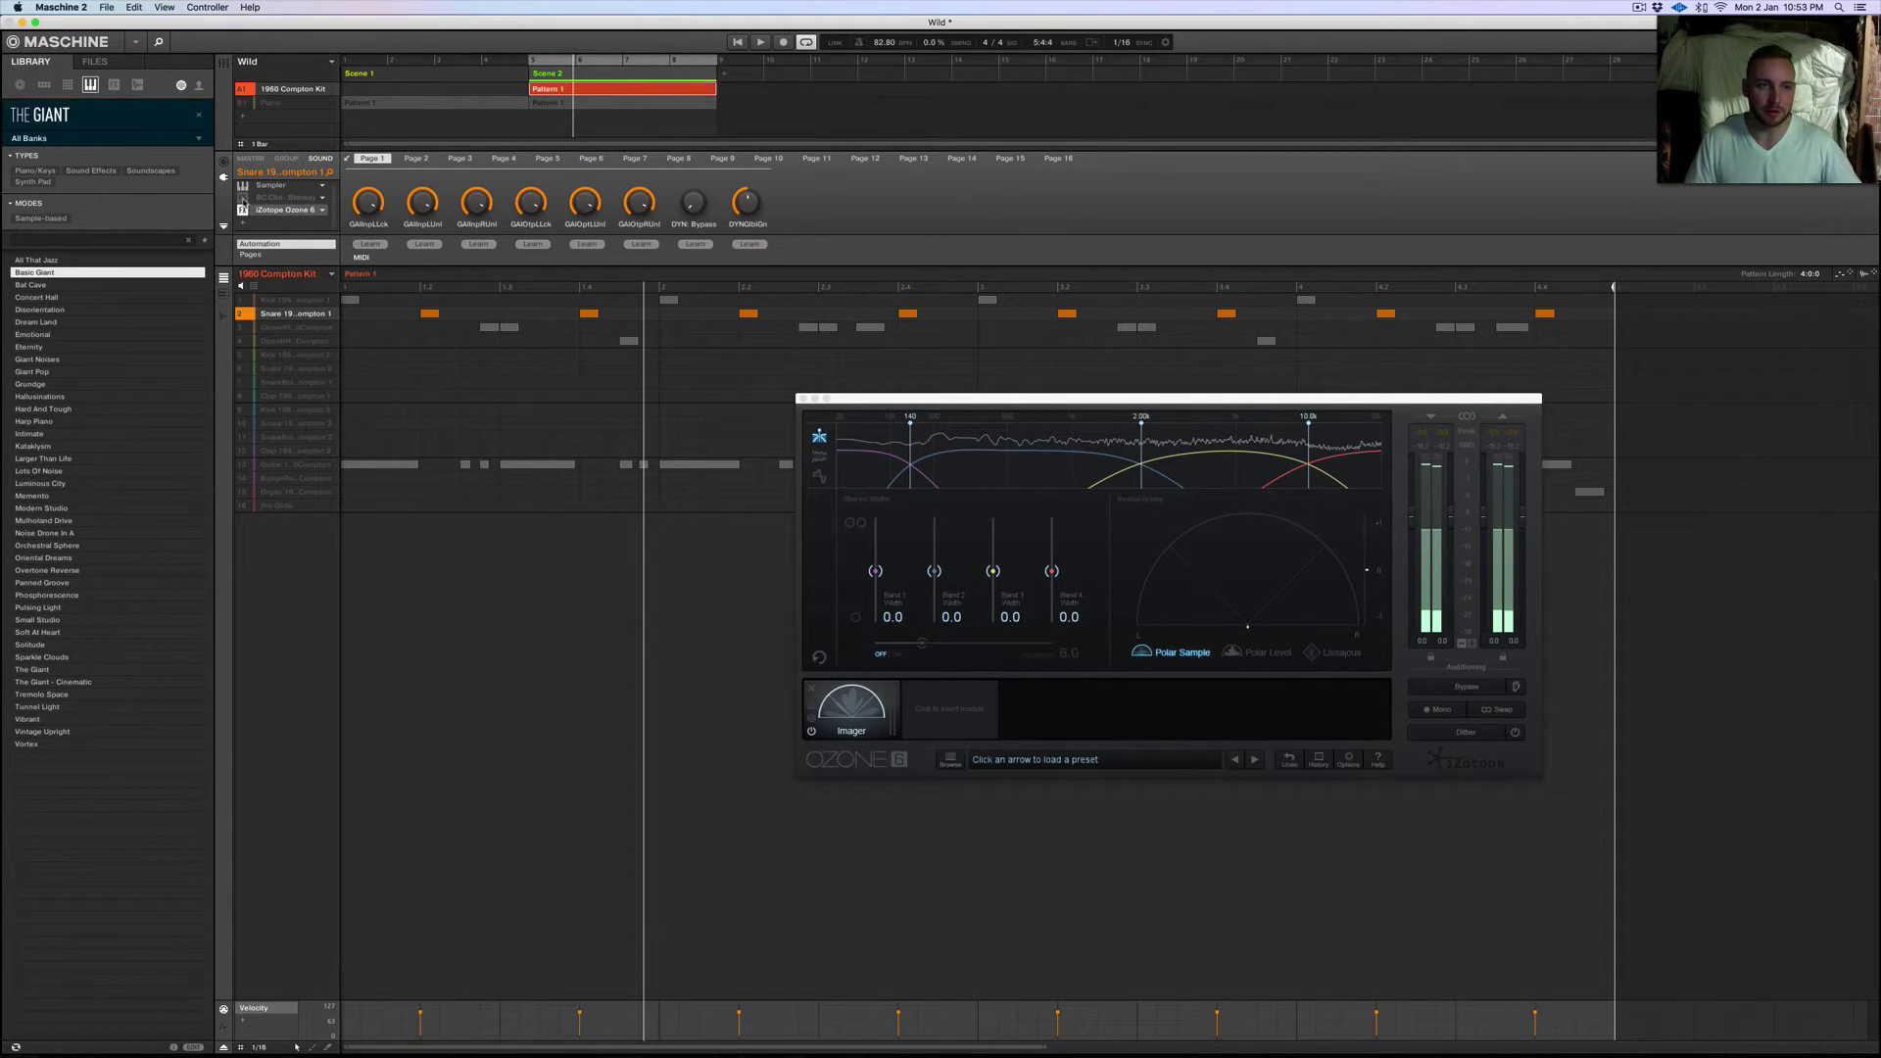
pyautogui.click(243, 197)
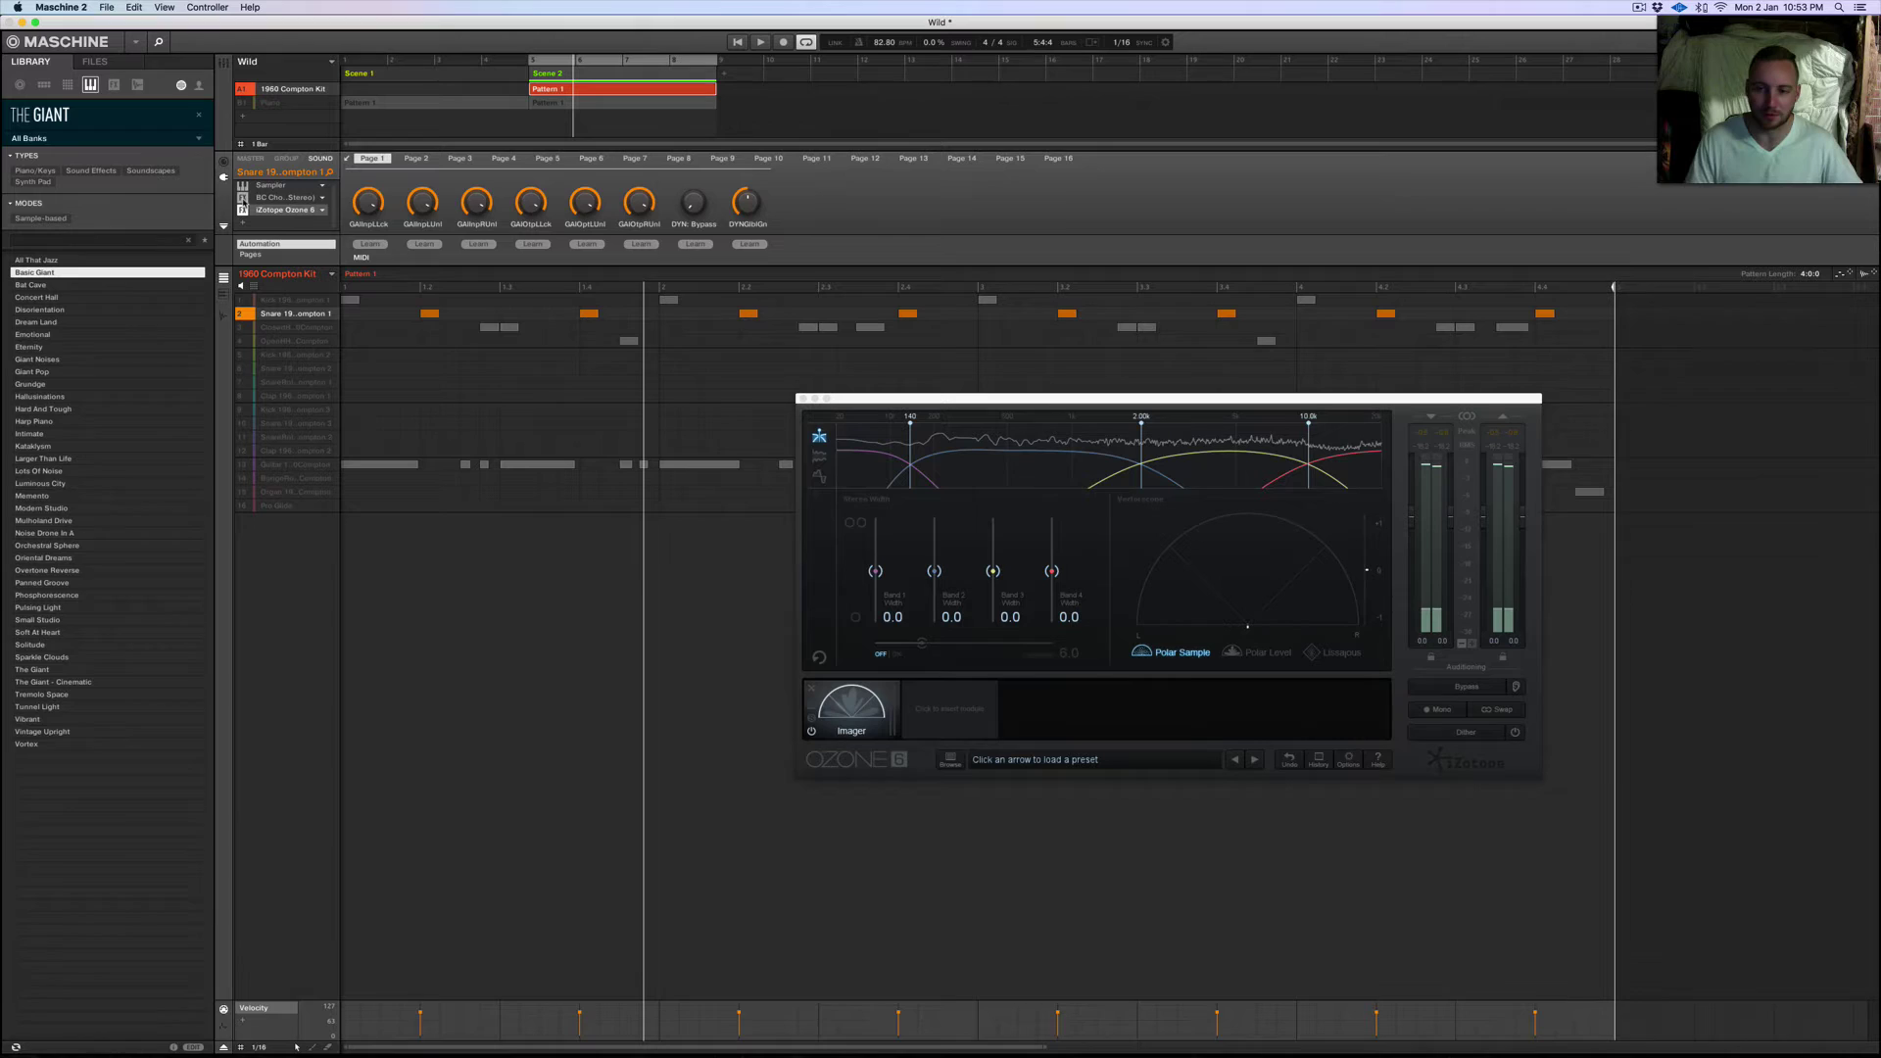
pyautogui.press('space')
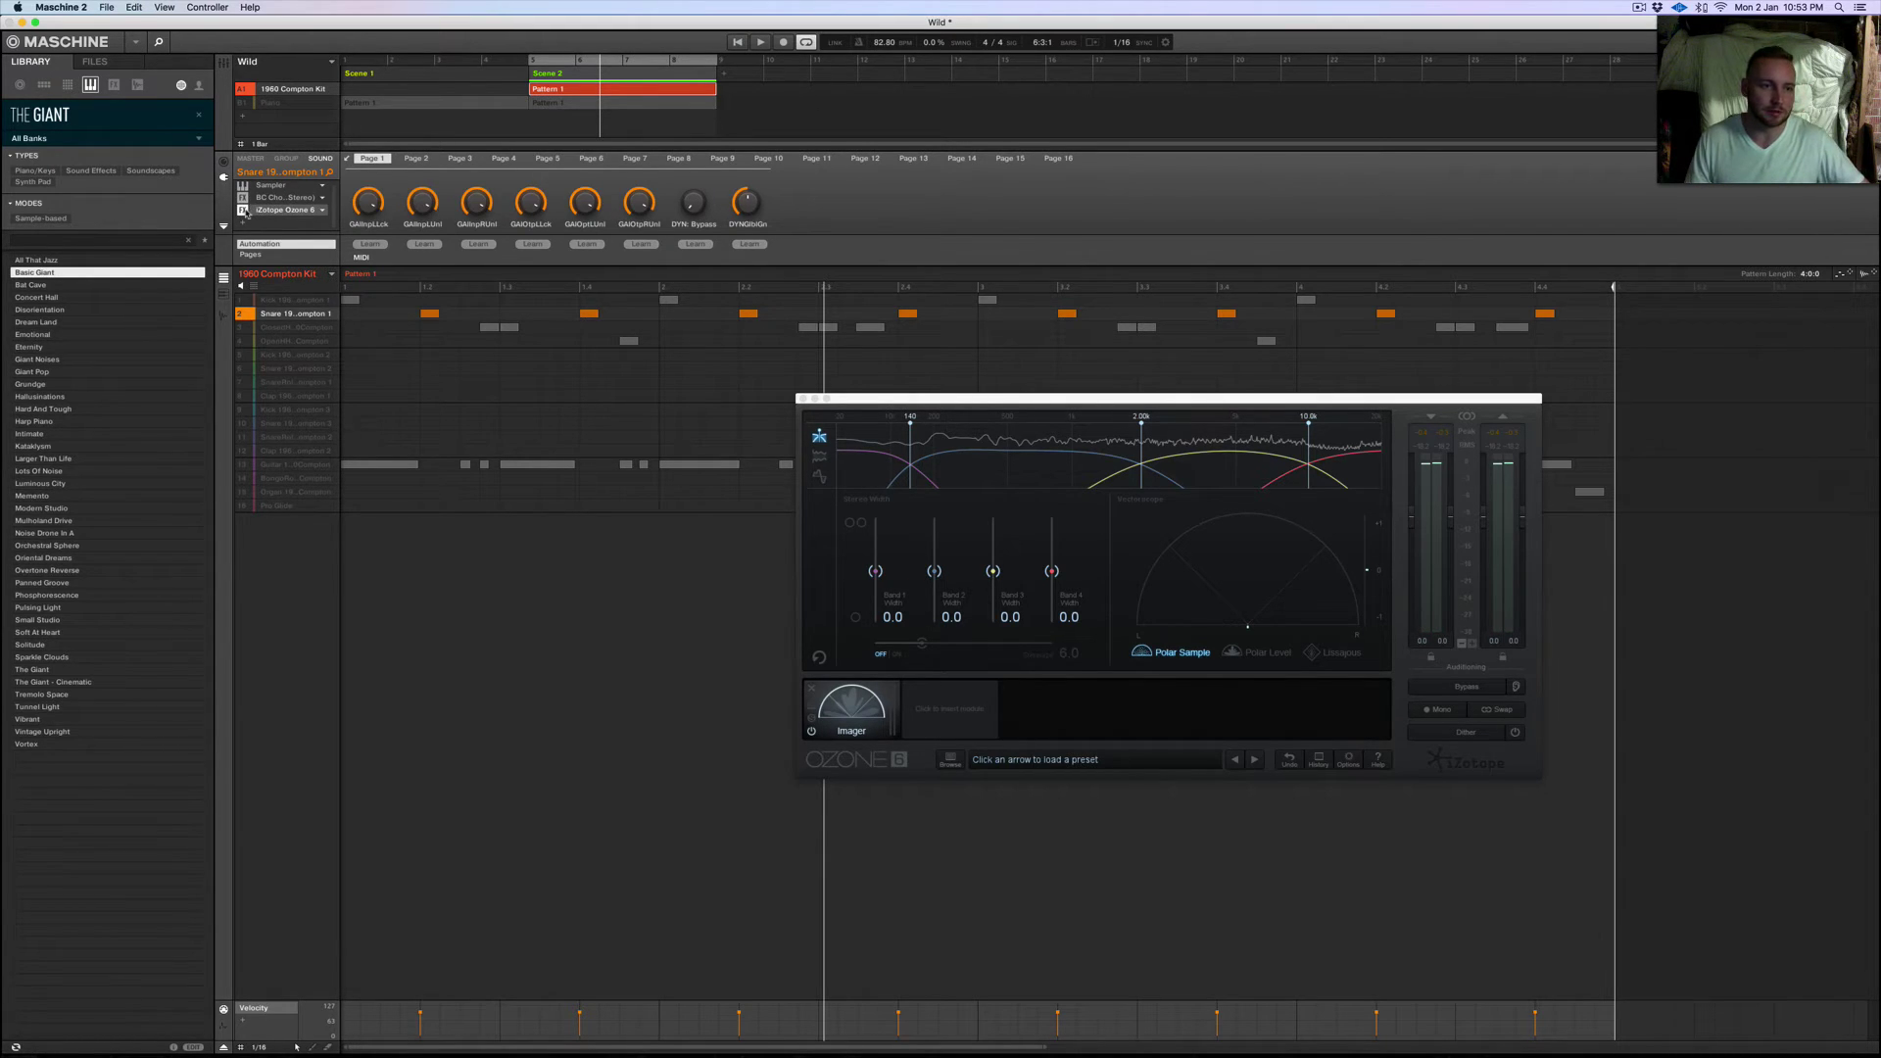
# Step: Clear the snare solo so all kit sounds including the guitar are active, check the kick's plug-ins, and reselect the snare
pyautogui.click(238, 300)
pyautogui.click(238, 302)
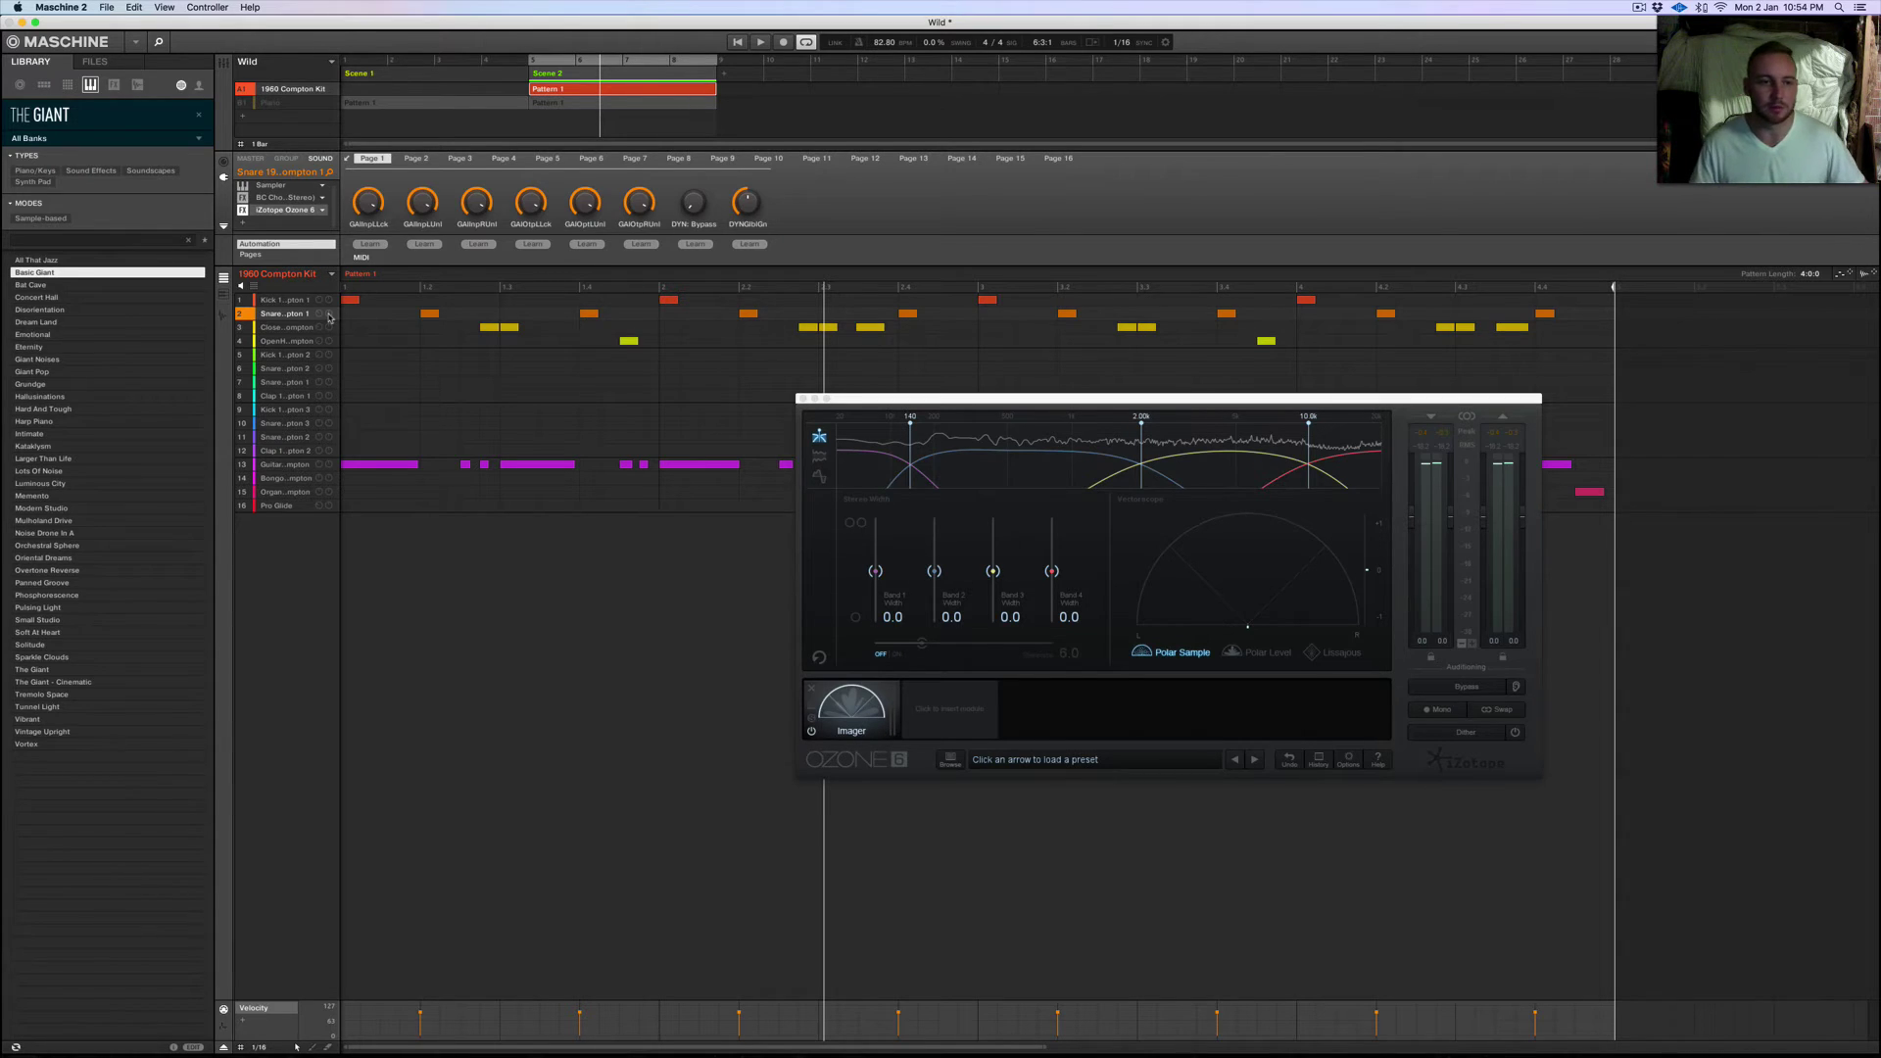
pyautogui.click(284, 300)
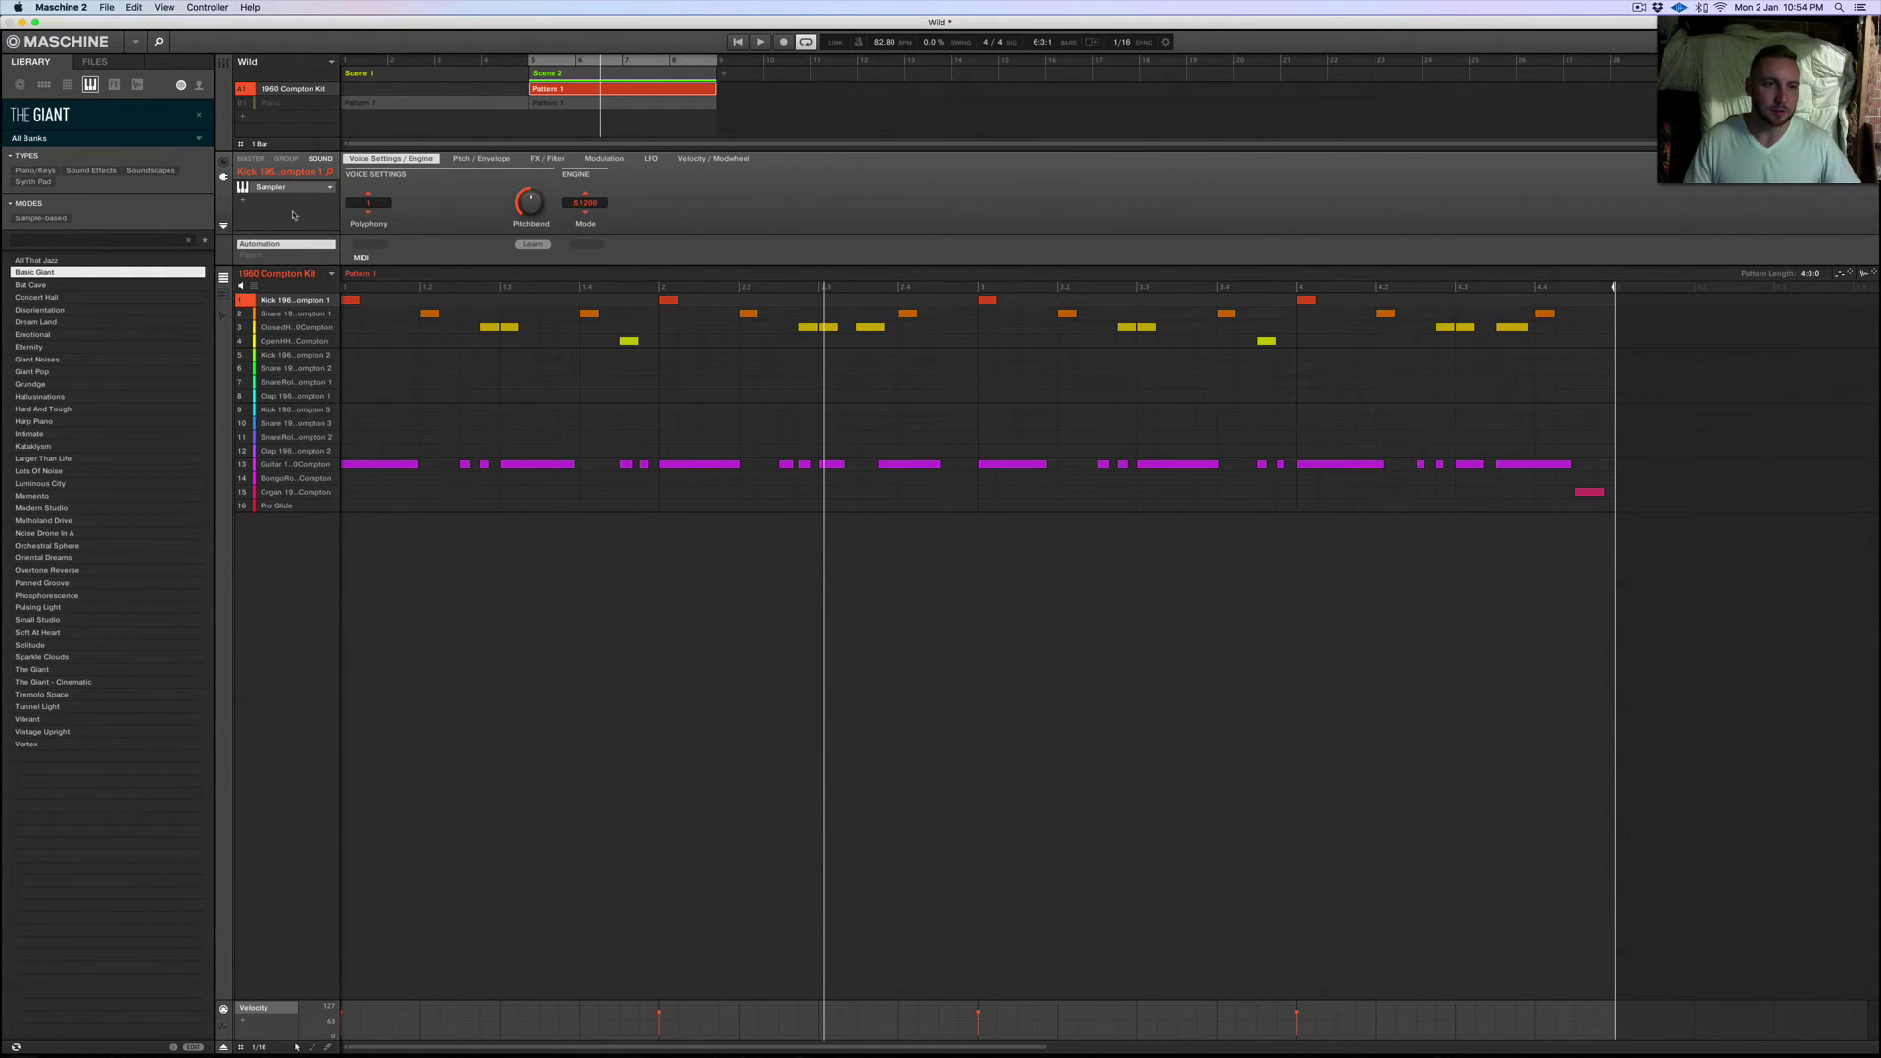
pyautogui.click(277, 312)
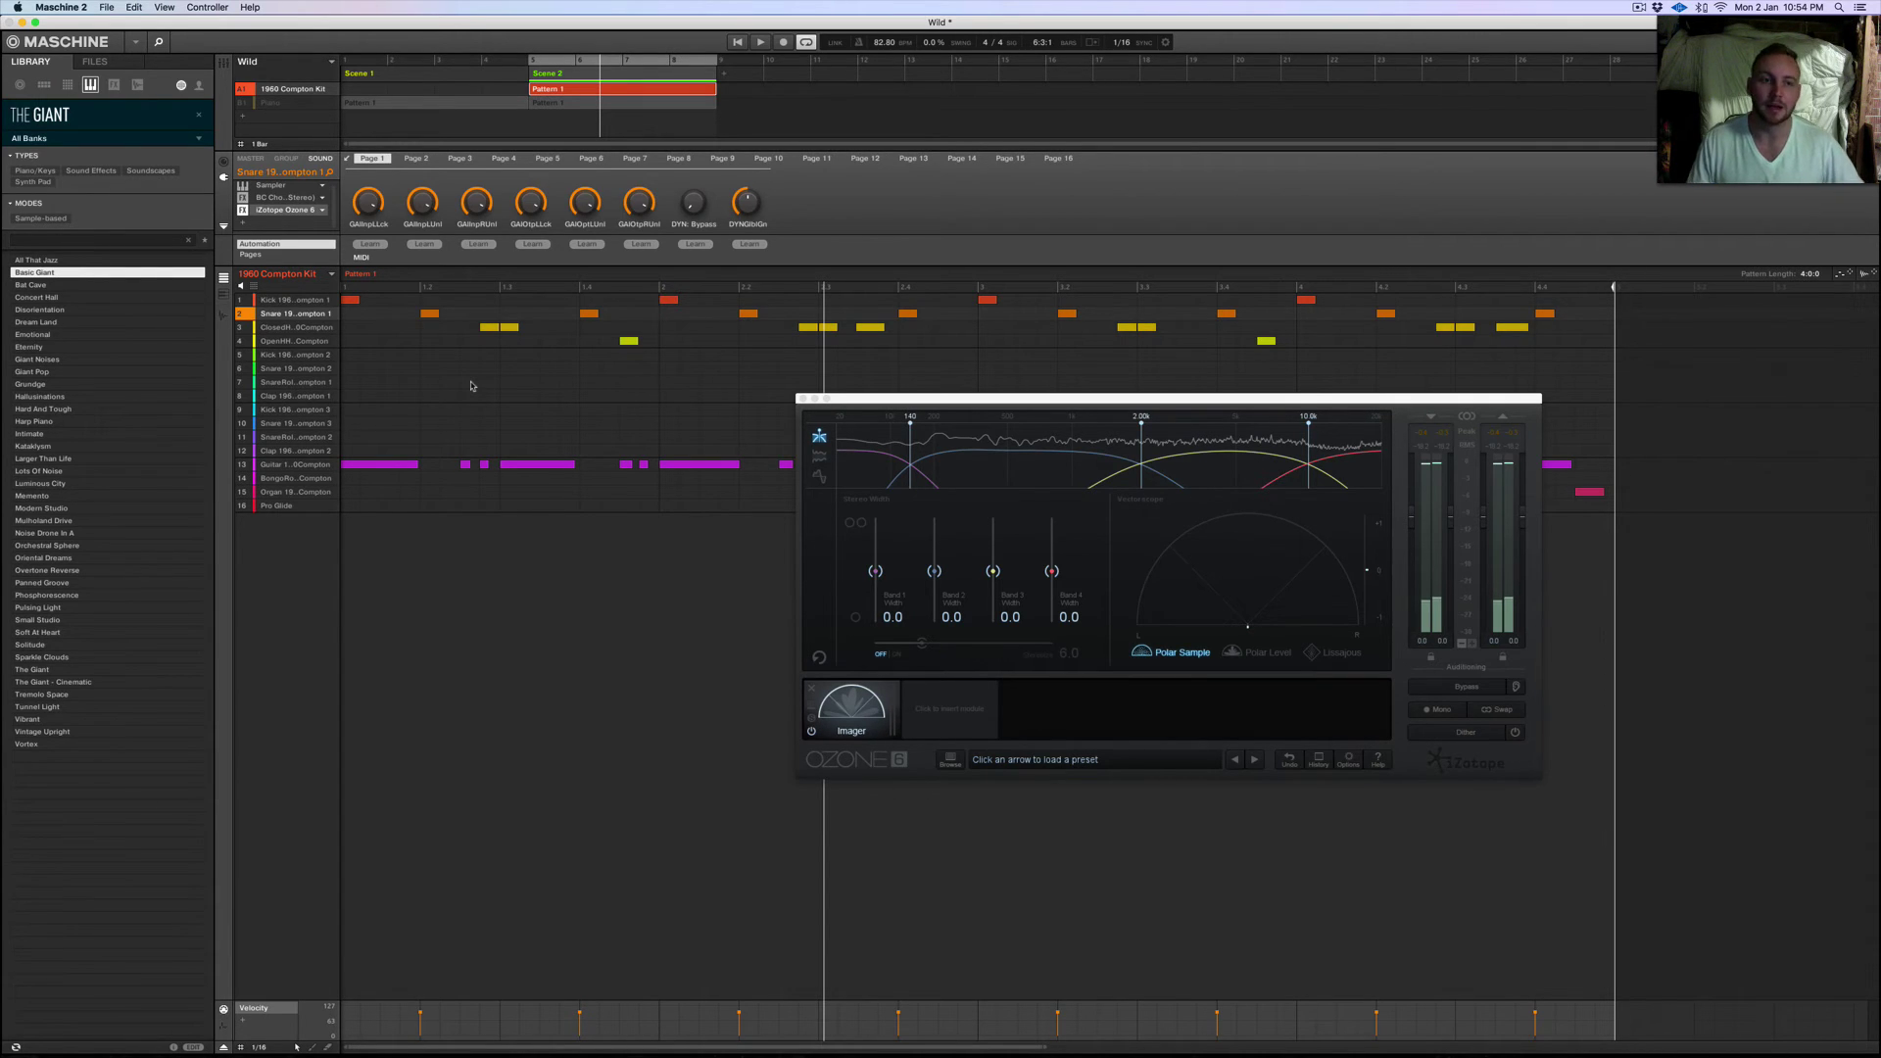
# Step: Play the drum pattern with all kit sounds active, and close the Ozone window
pyautogui.press('space')
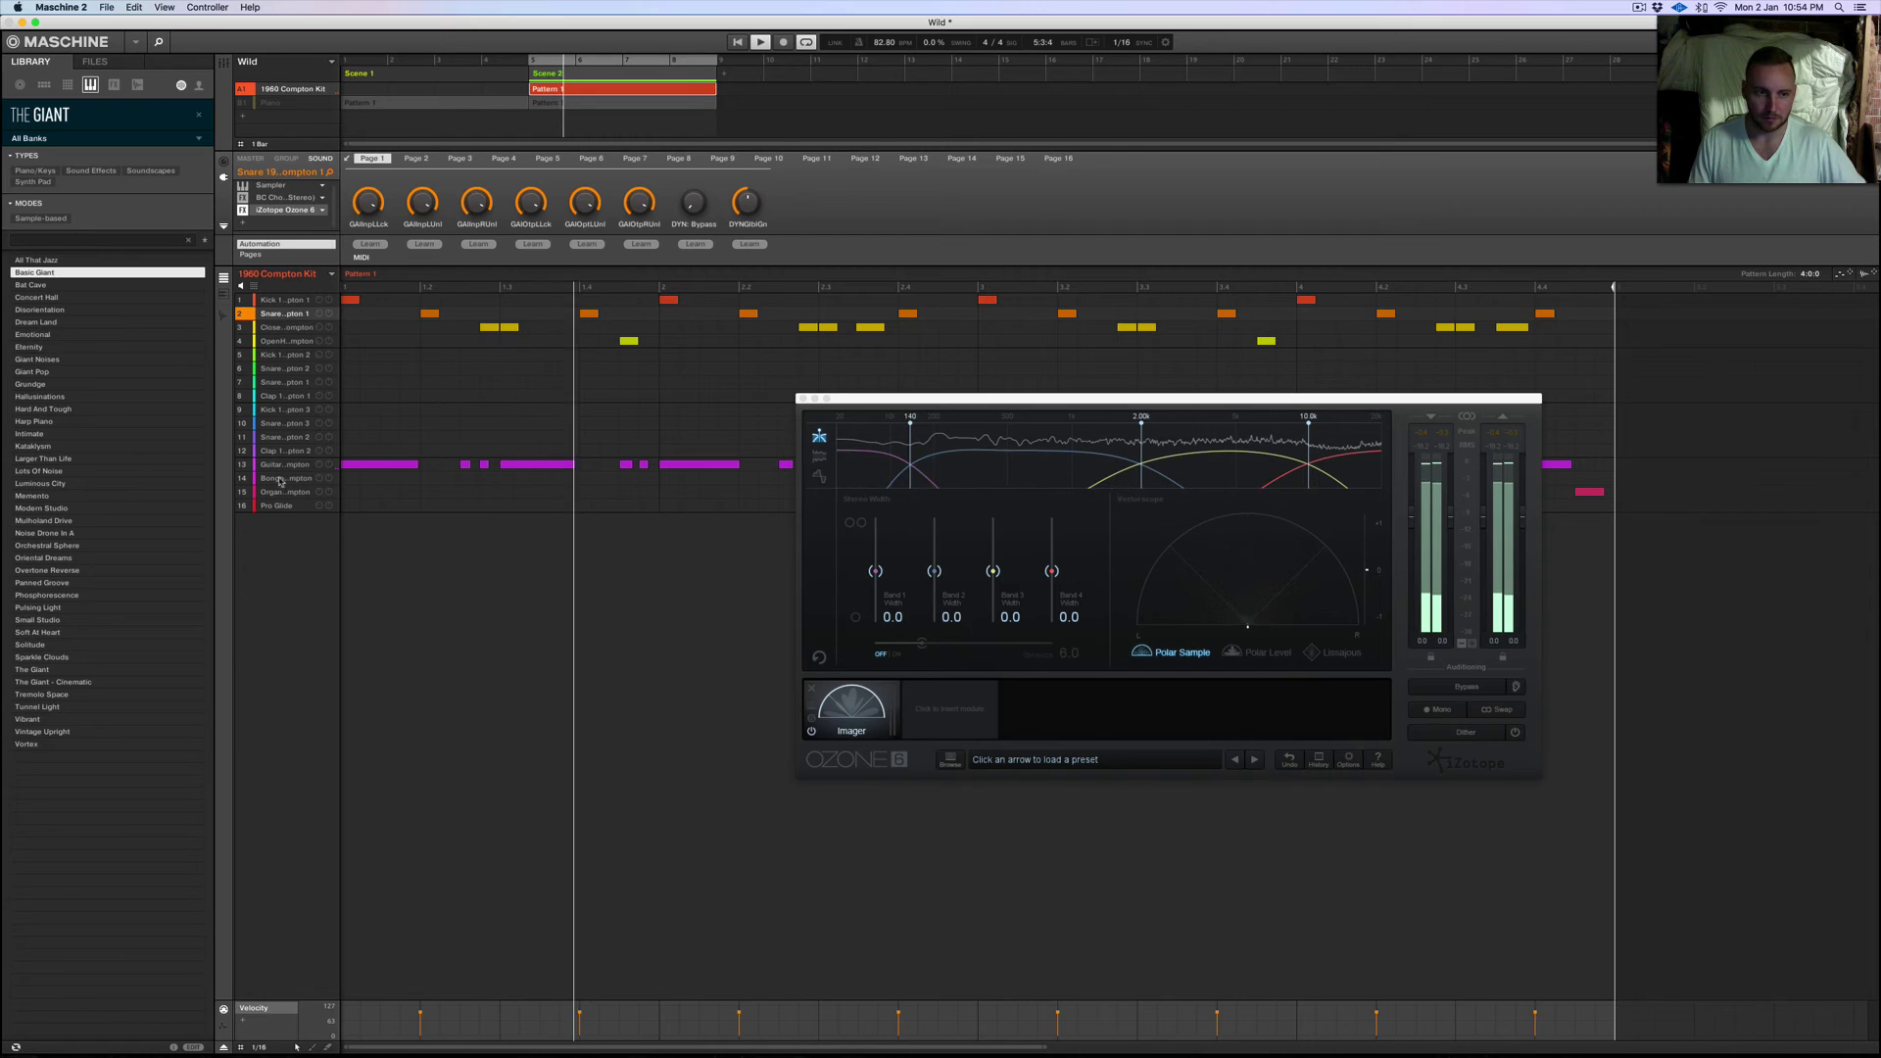
pyautogui.moveTo(245, 469)
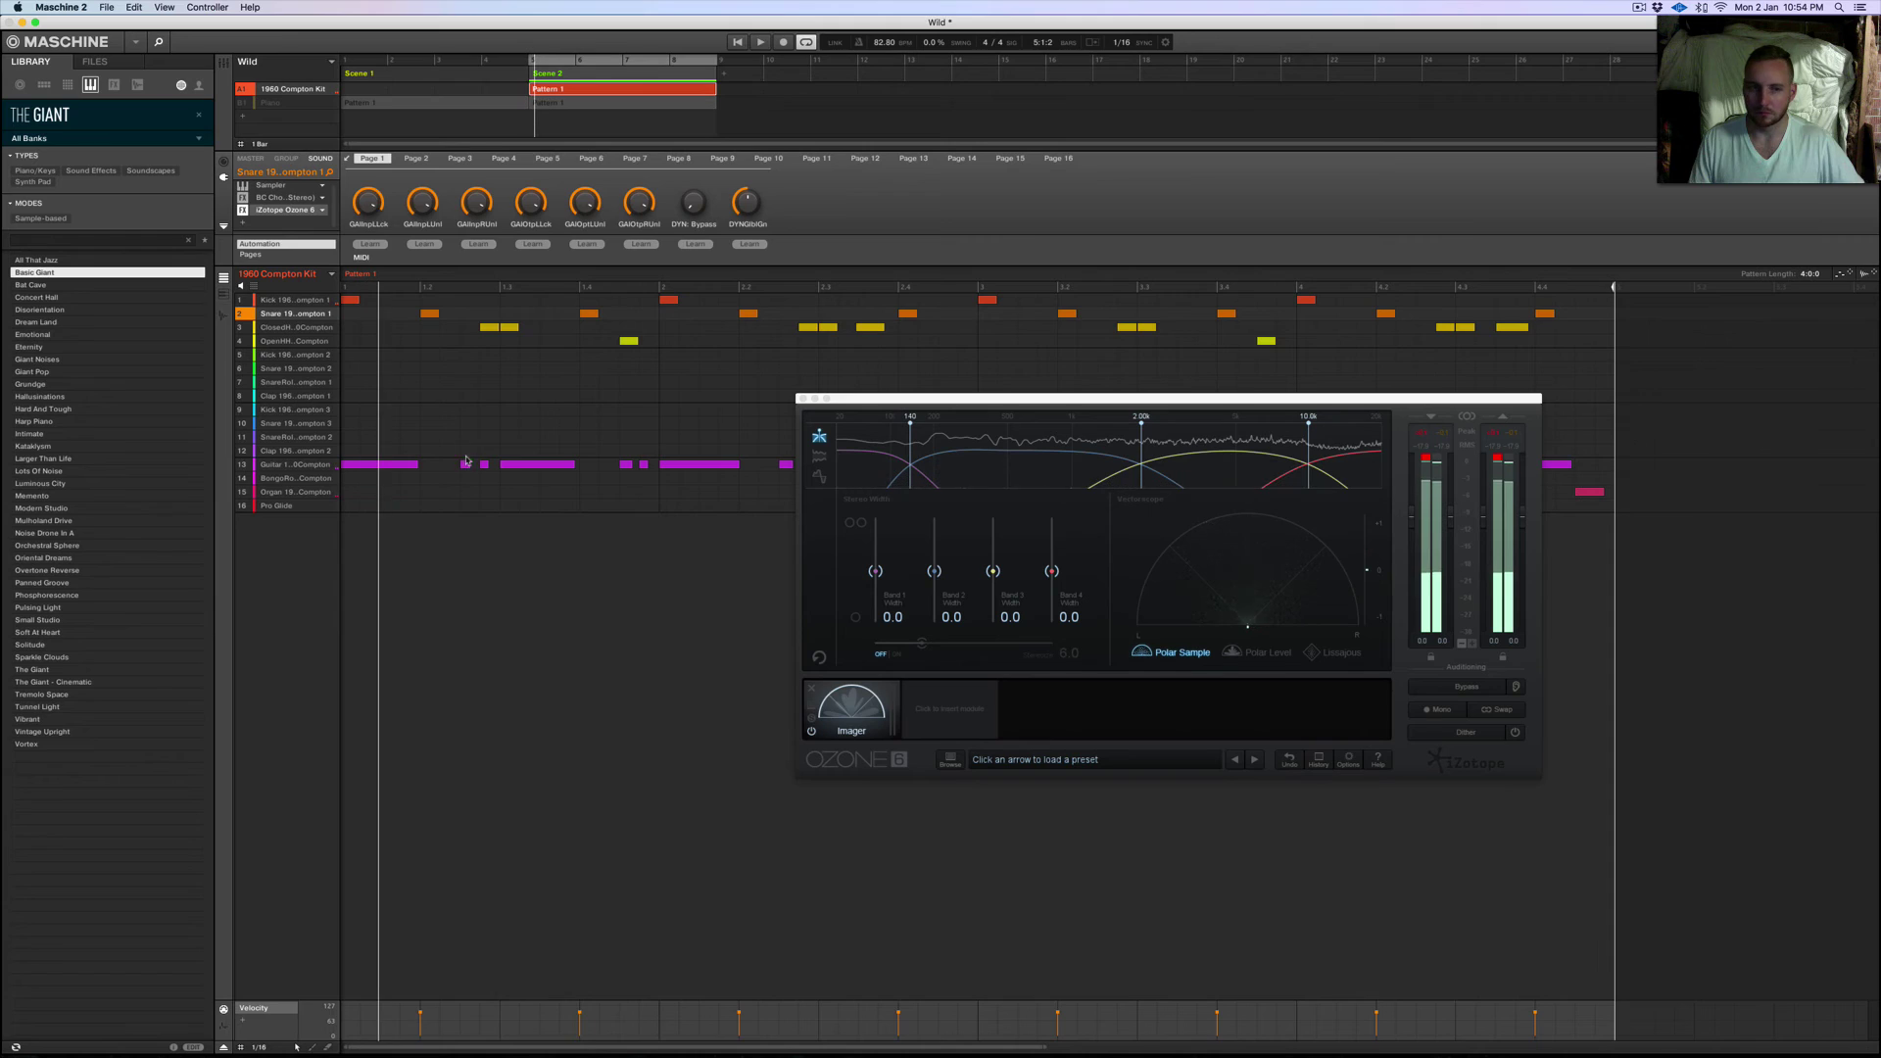
pyautogui.click(802, 400)
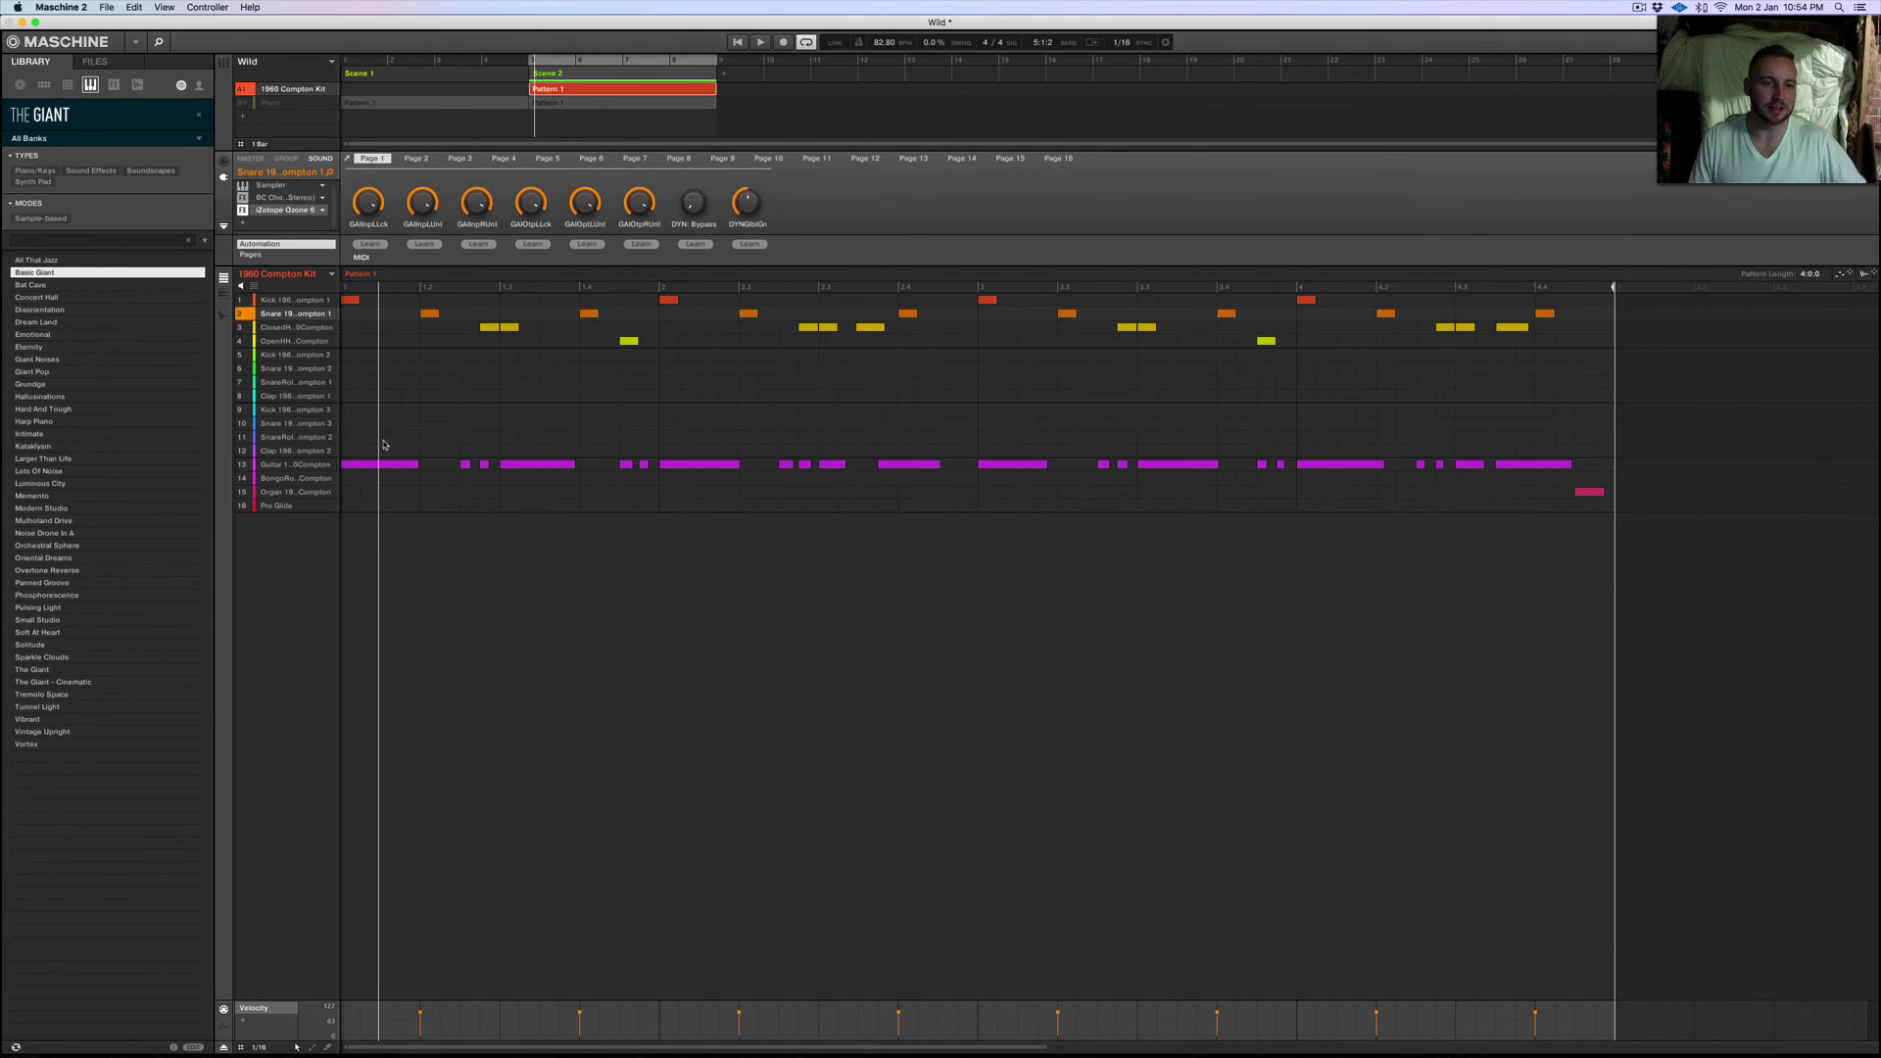